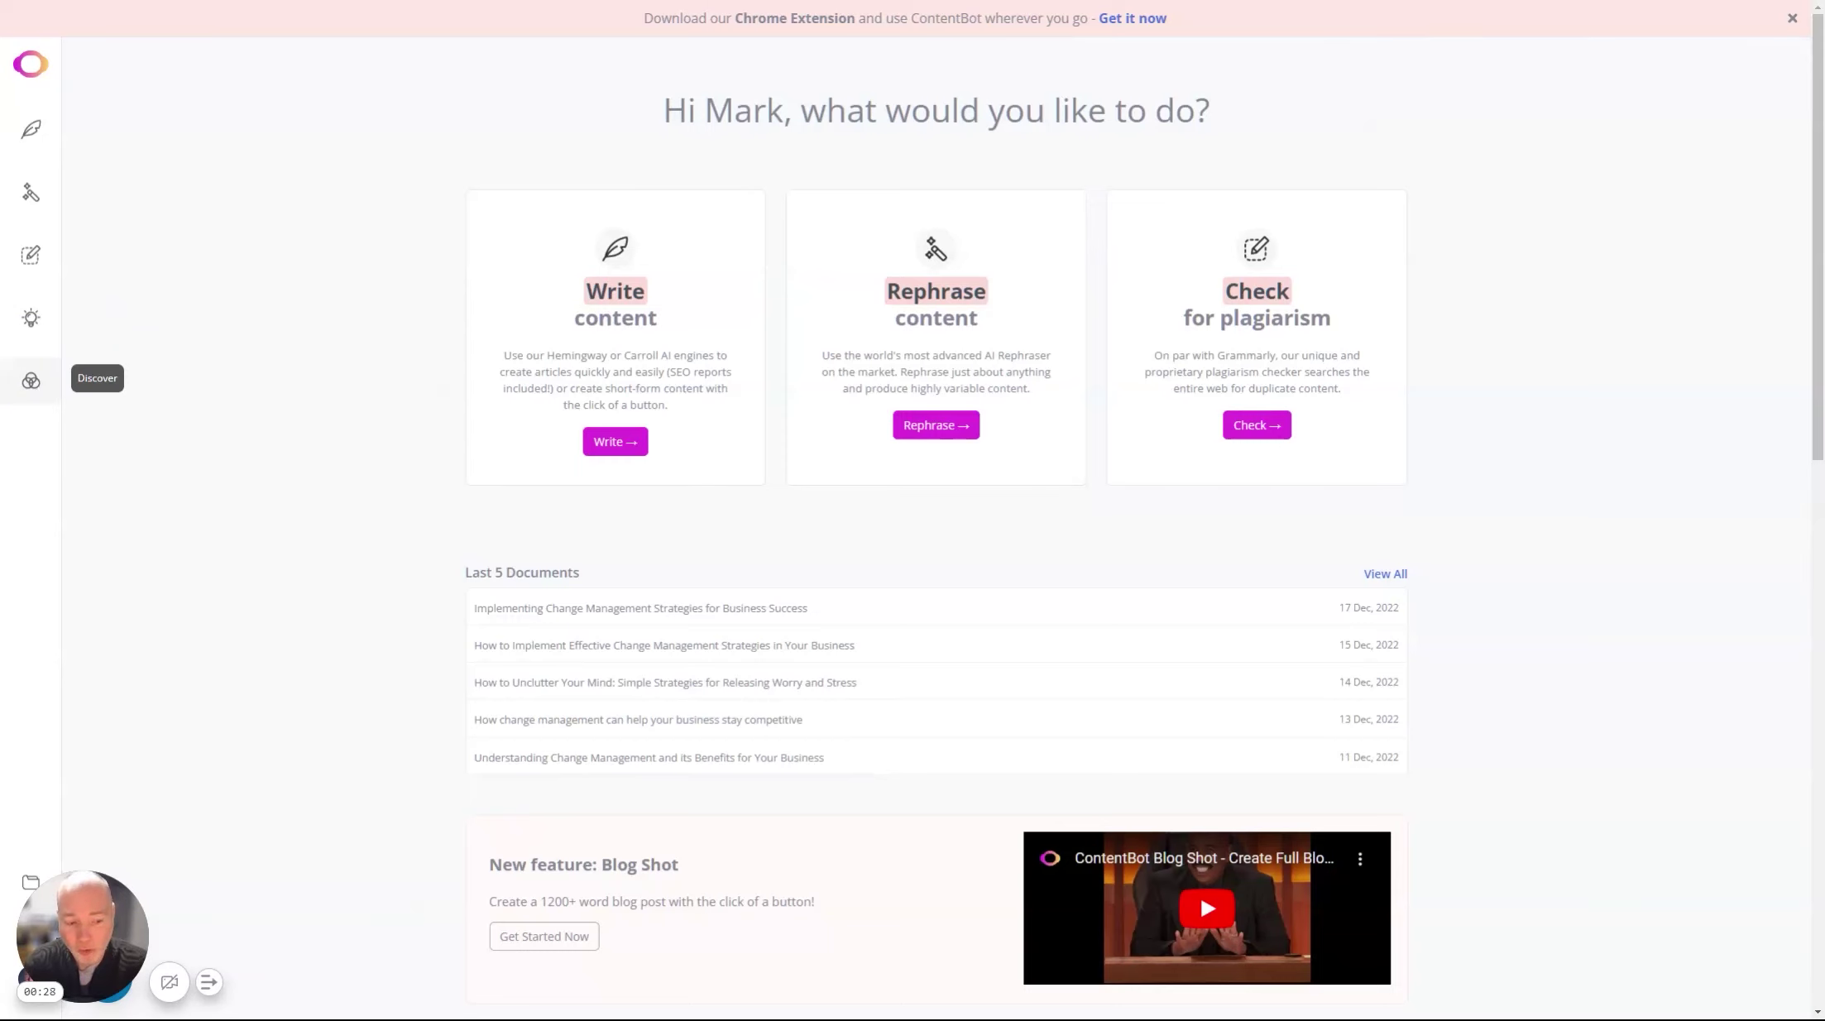
# In Discover, enter 'change management' as the research topic and keyword, region United States.
pyautogui.click(33, 392)
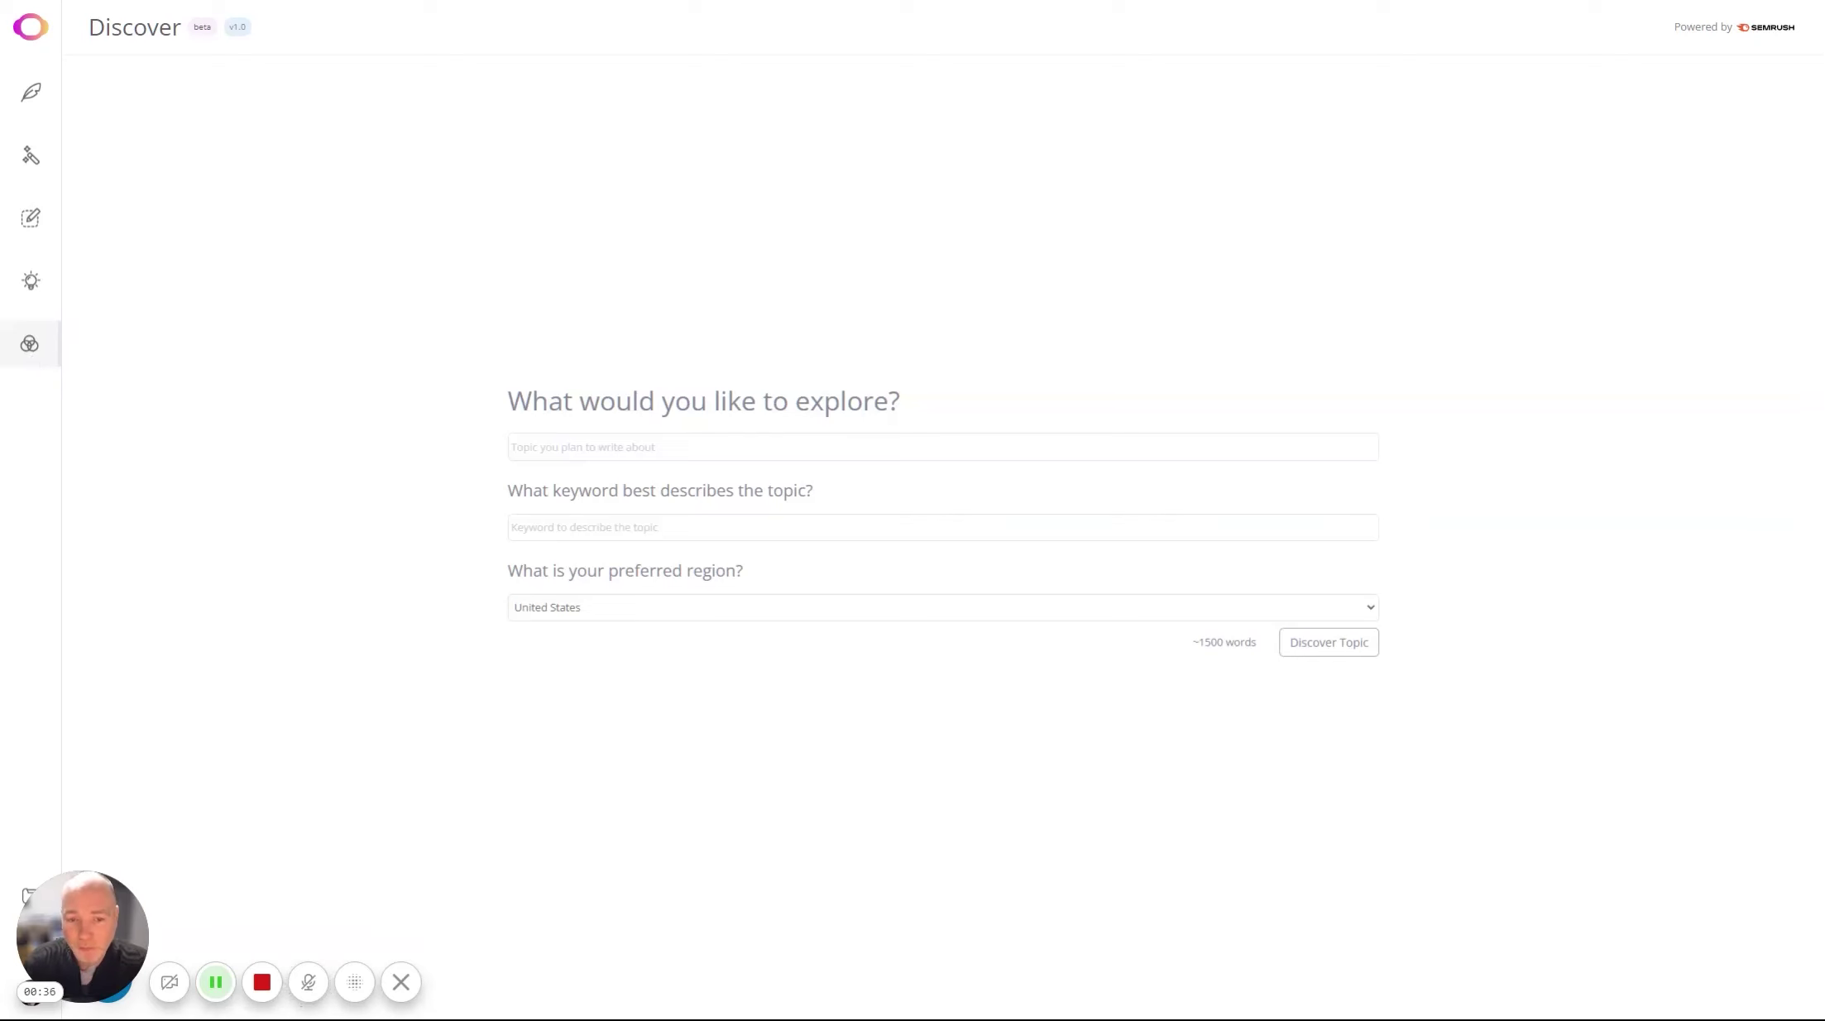
pyautogui.click(576, 437)
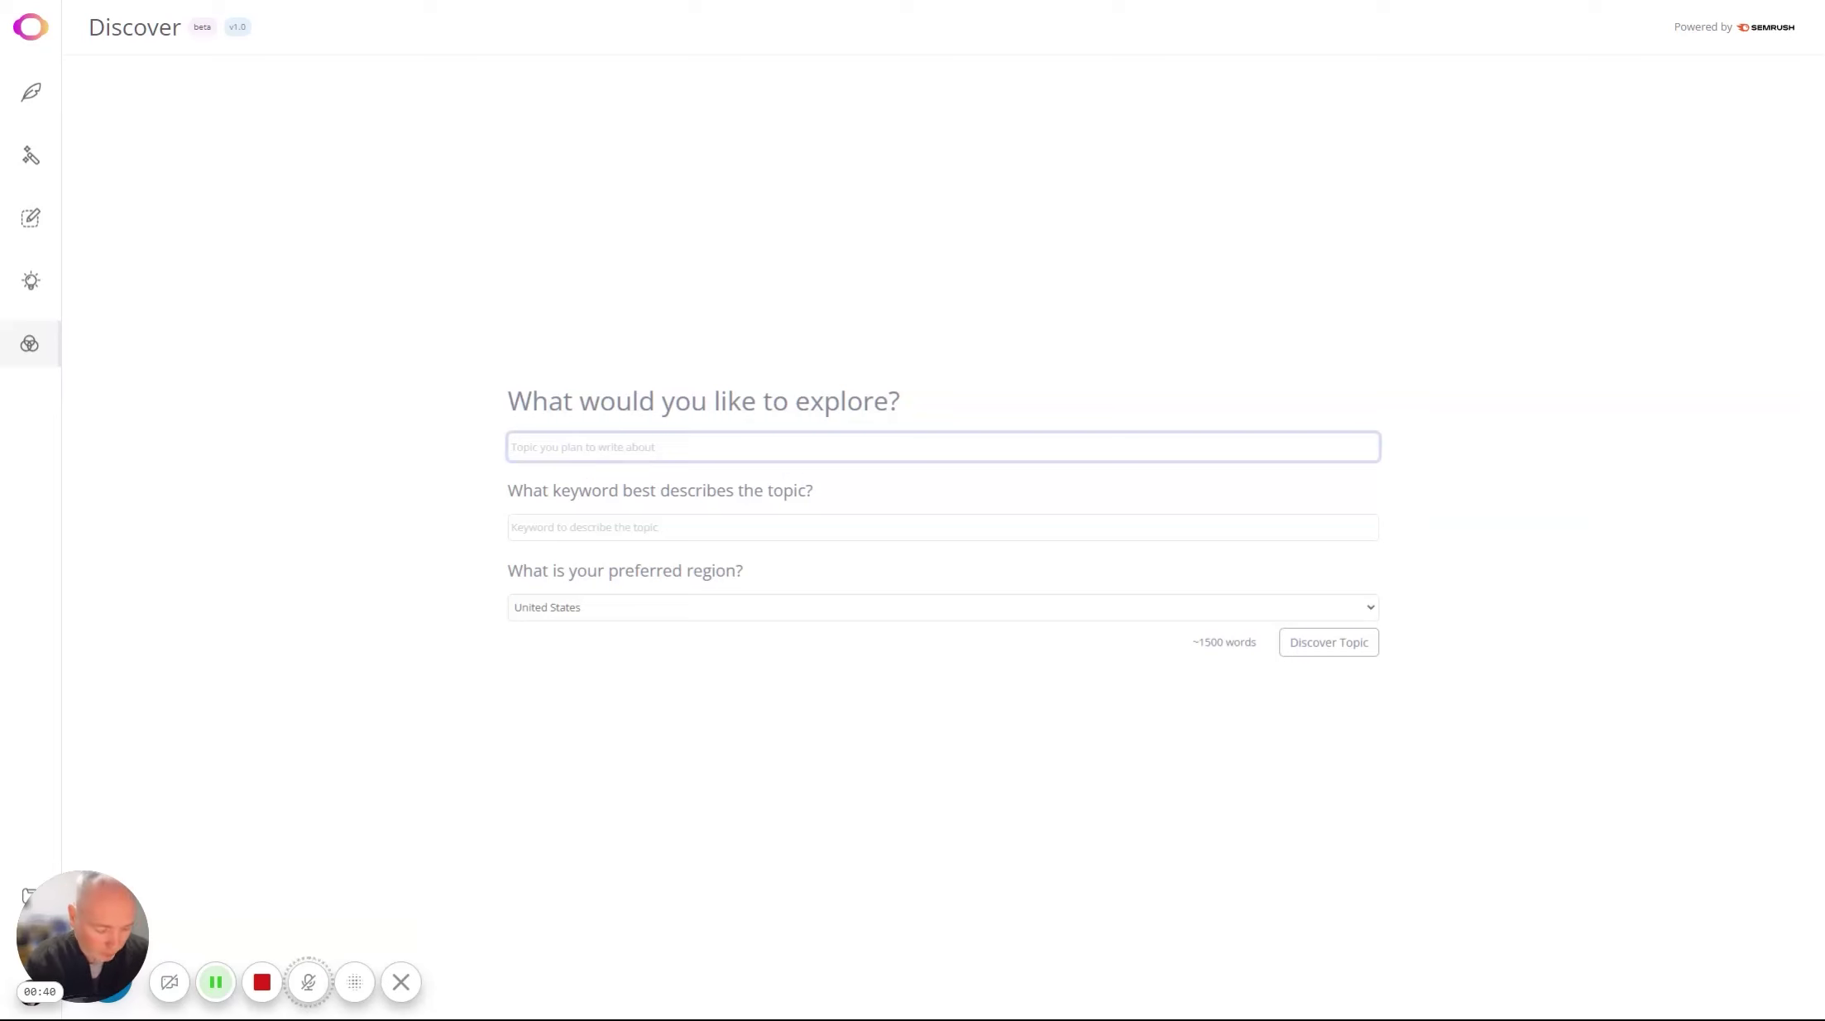
pyautogui.write('change management')
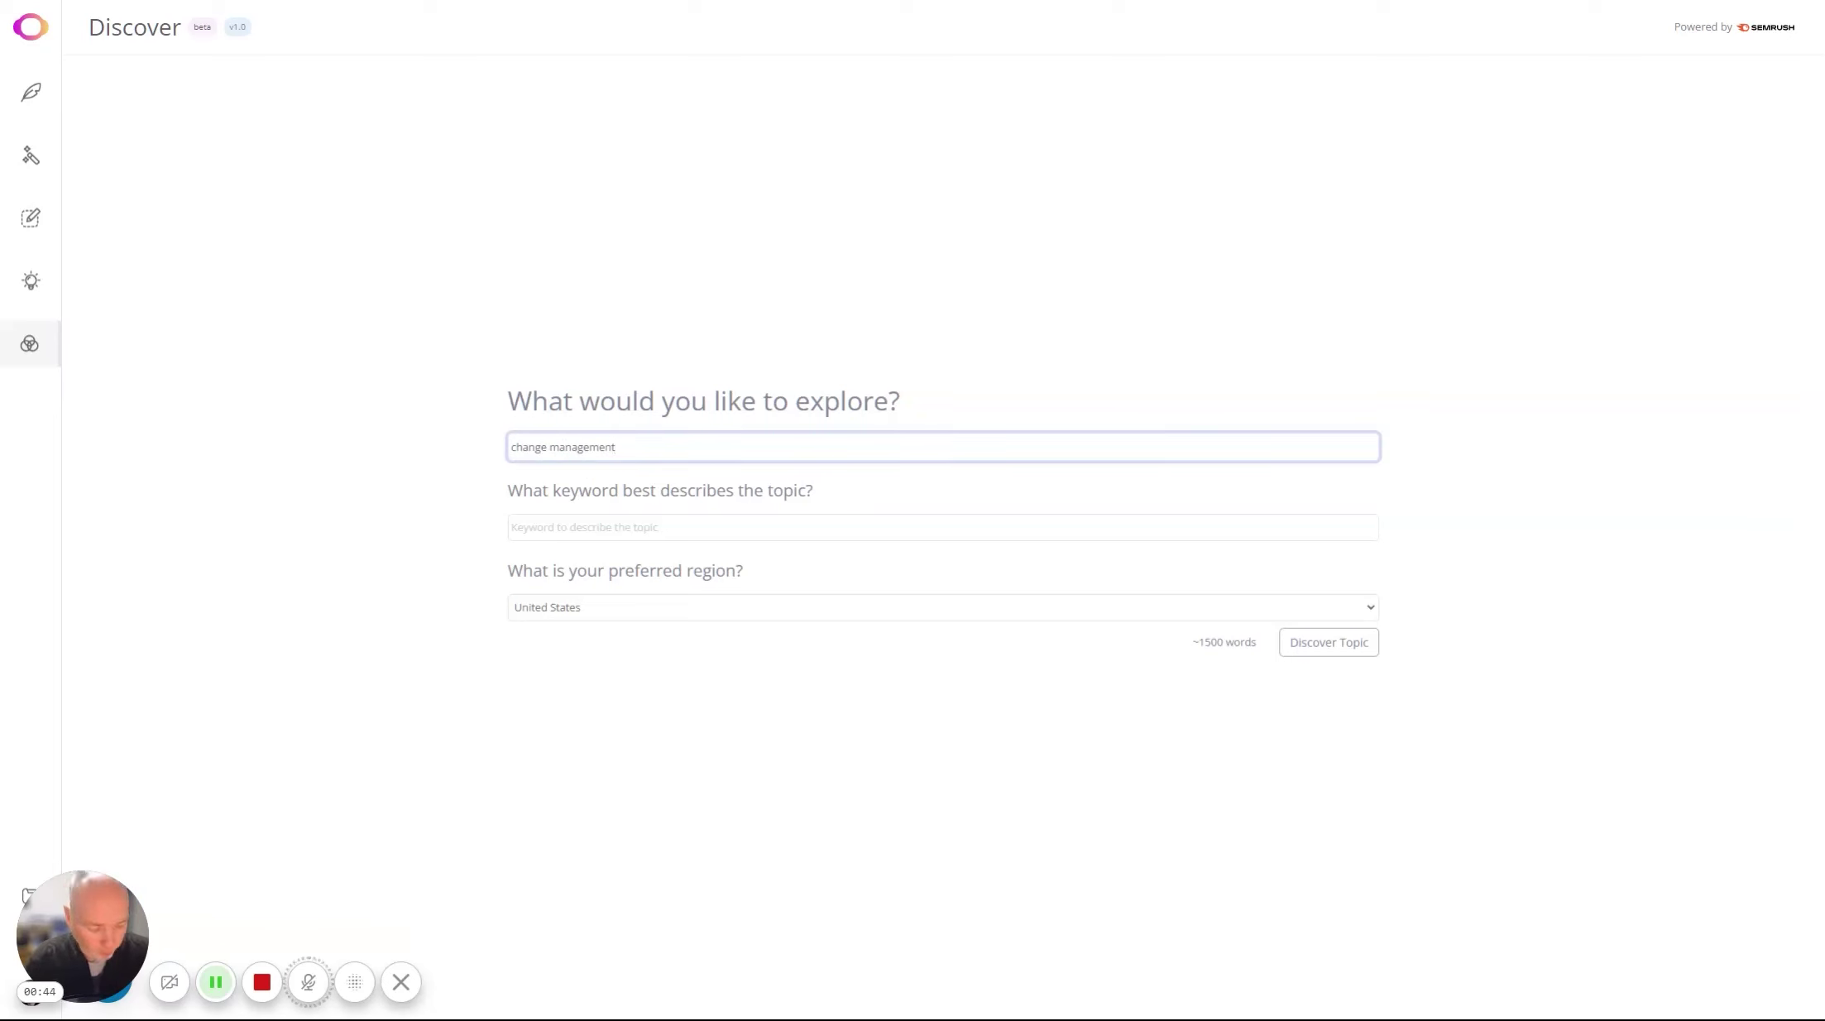
pyautogui.press('Tab')
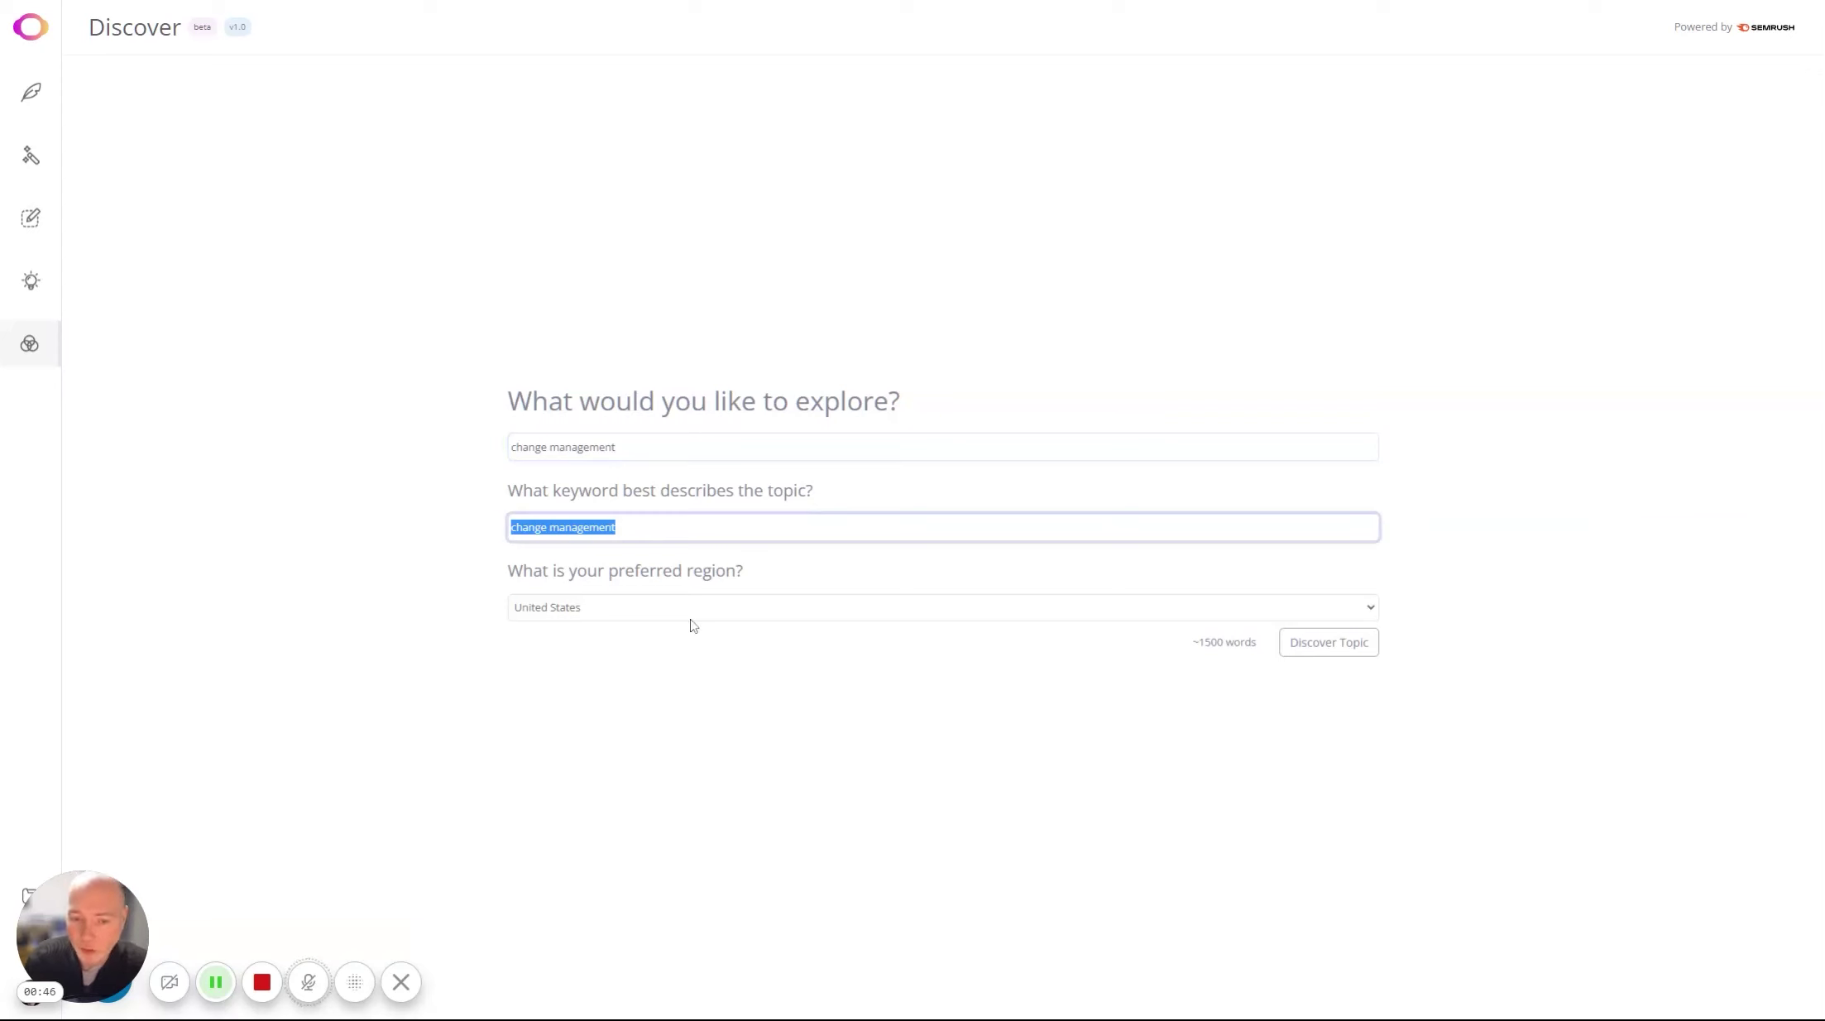
# Run the change management research and browse the resulting opportunity cards.
pyautogui.click(1353, 641)
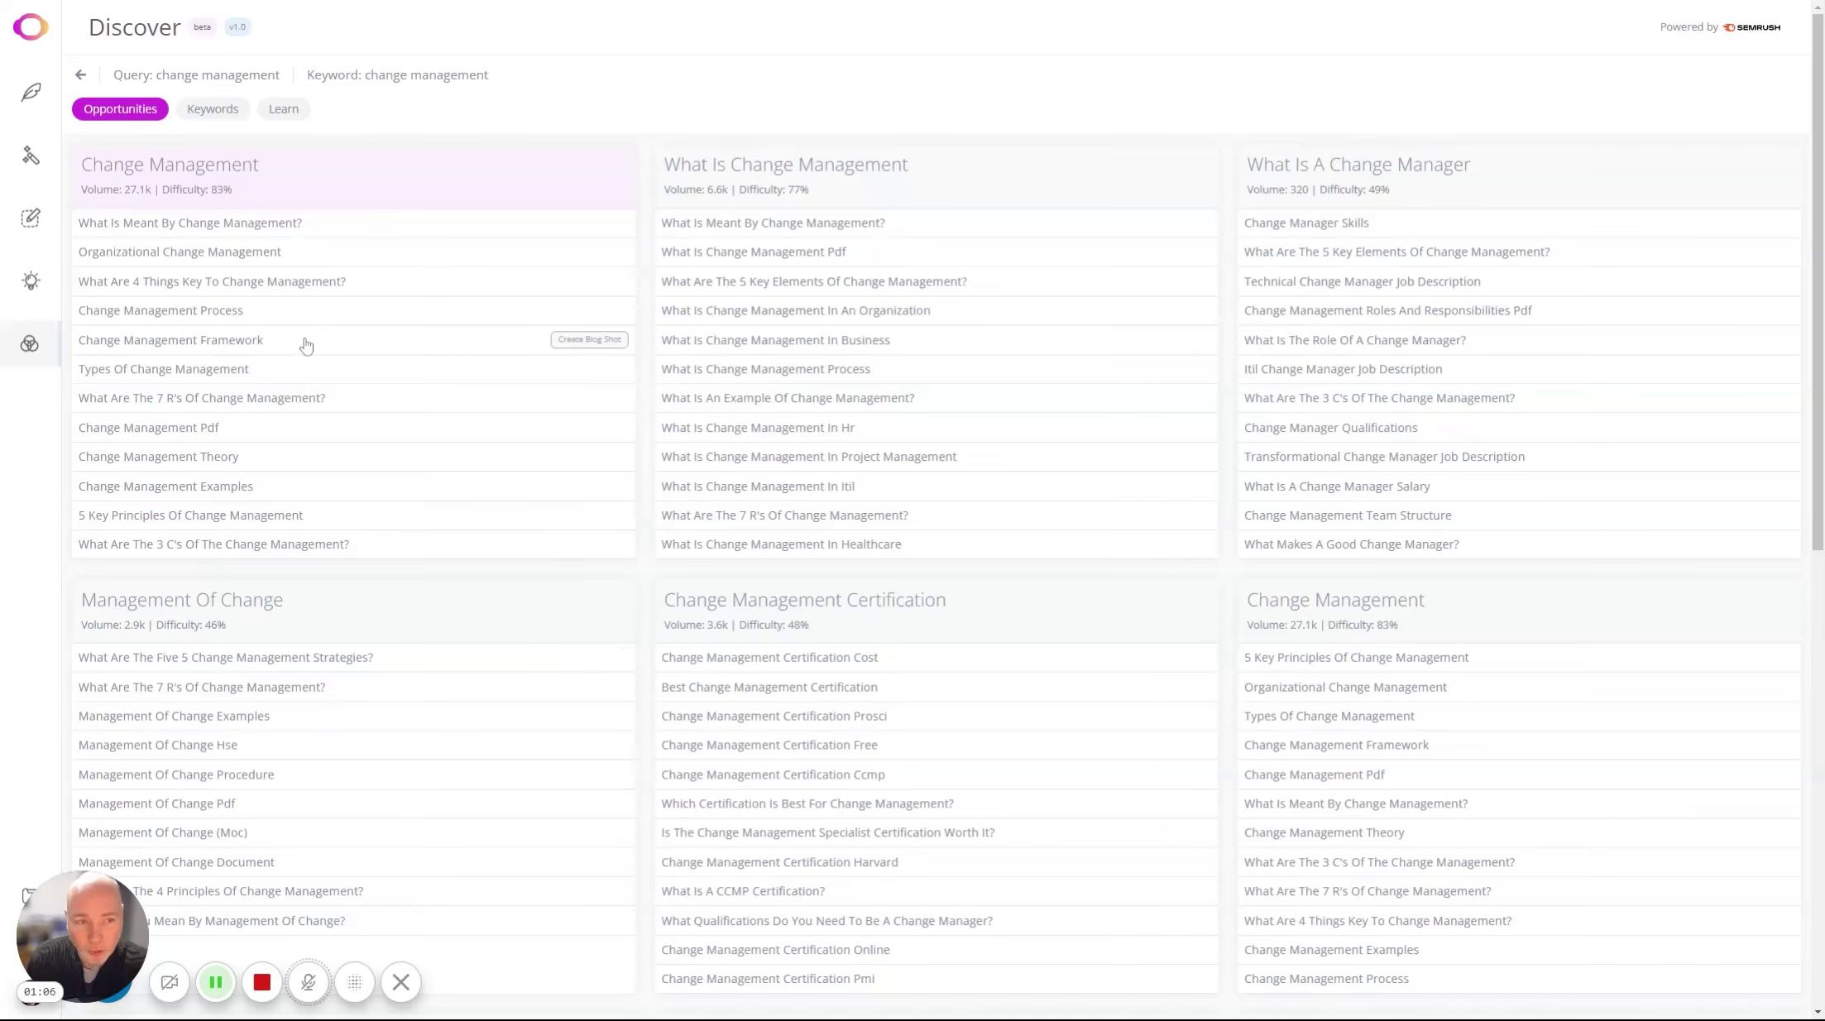
pyautogui.scroll(-7, 761, 459)
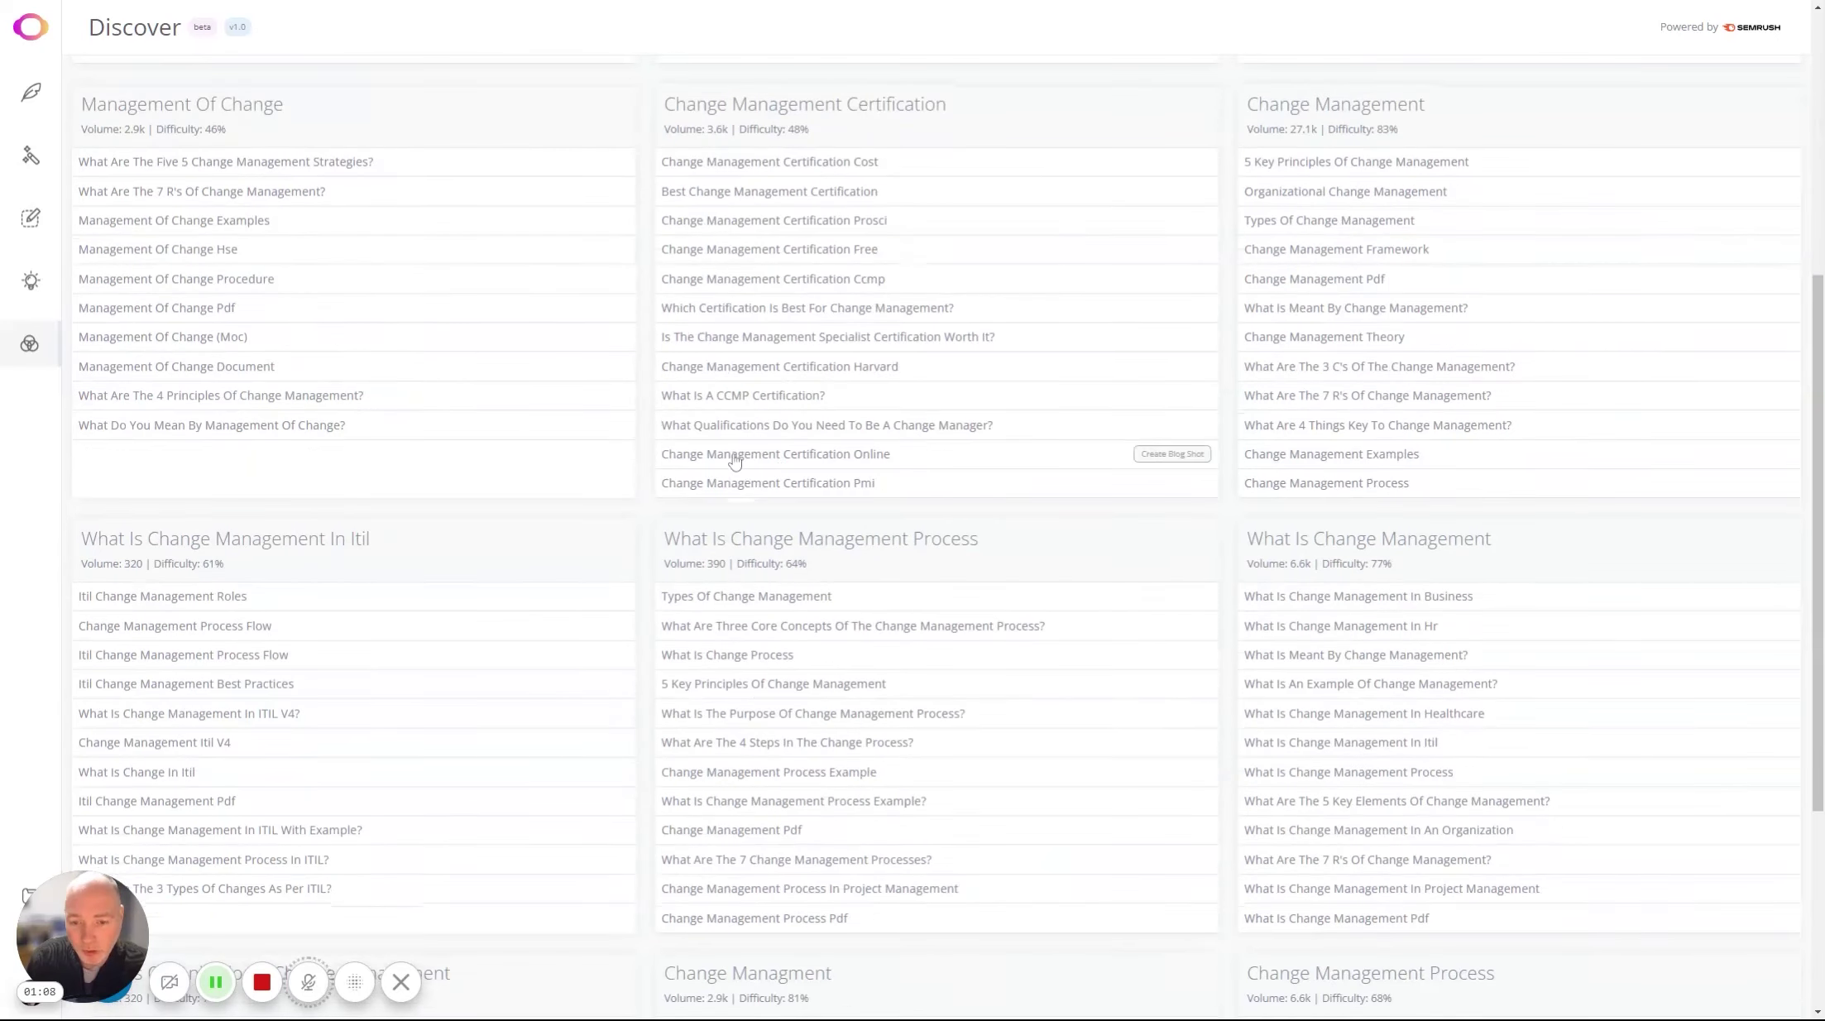
pyautogui.scroll(-3, 734, 460)
pyautogui.scroll(1, 351, 495)
pyautogui.scroll(9, 350, 495)
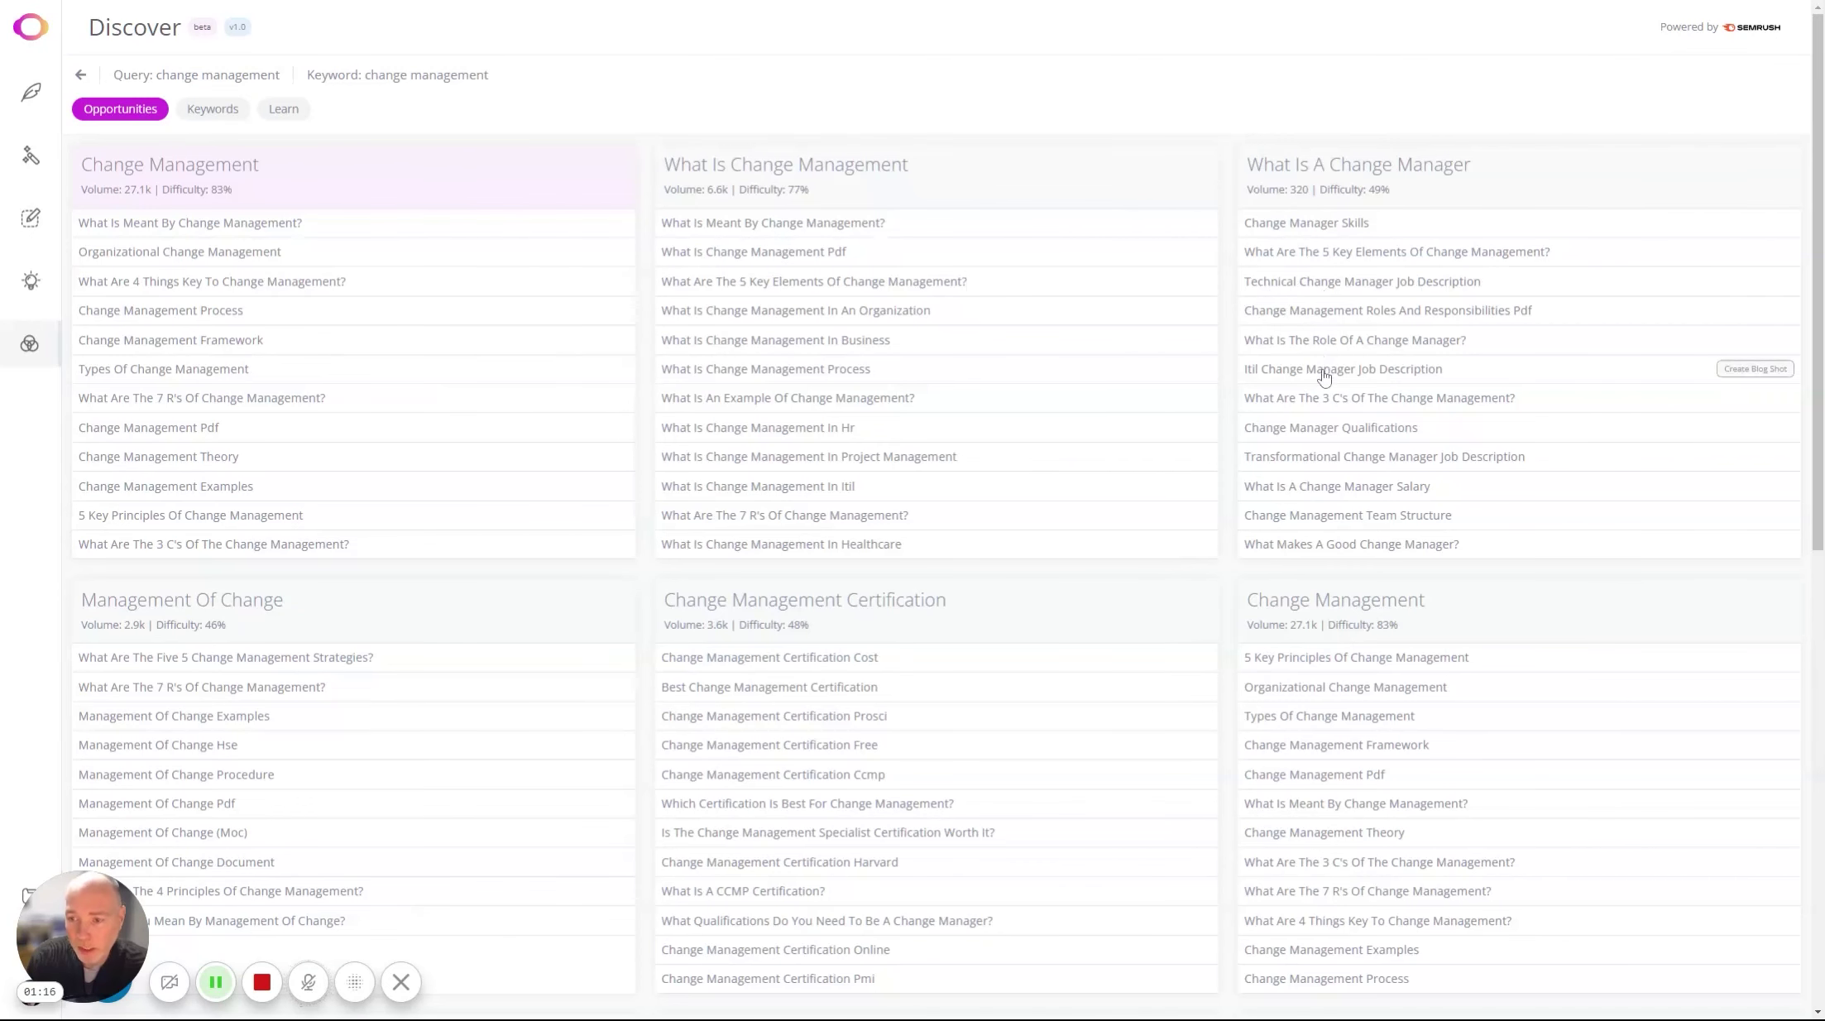
pyautogui.scroll(-3, 1327, 382)
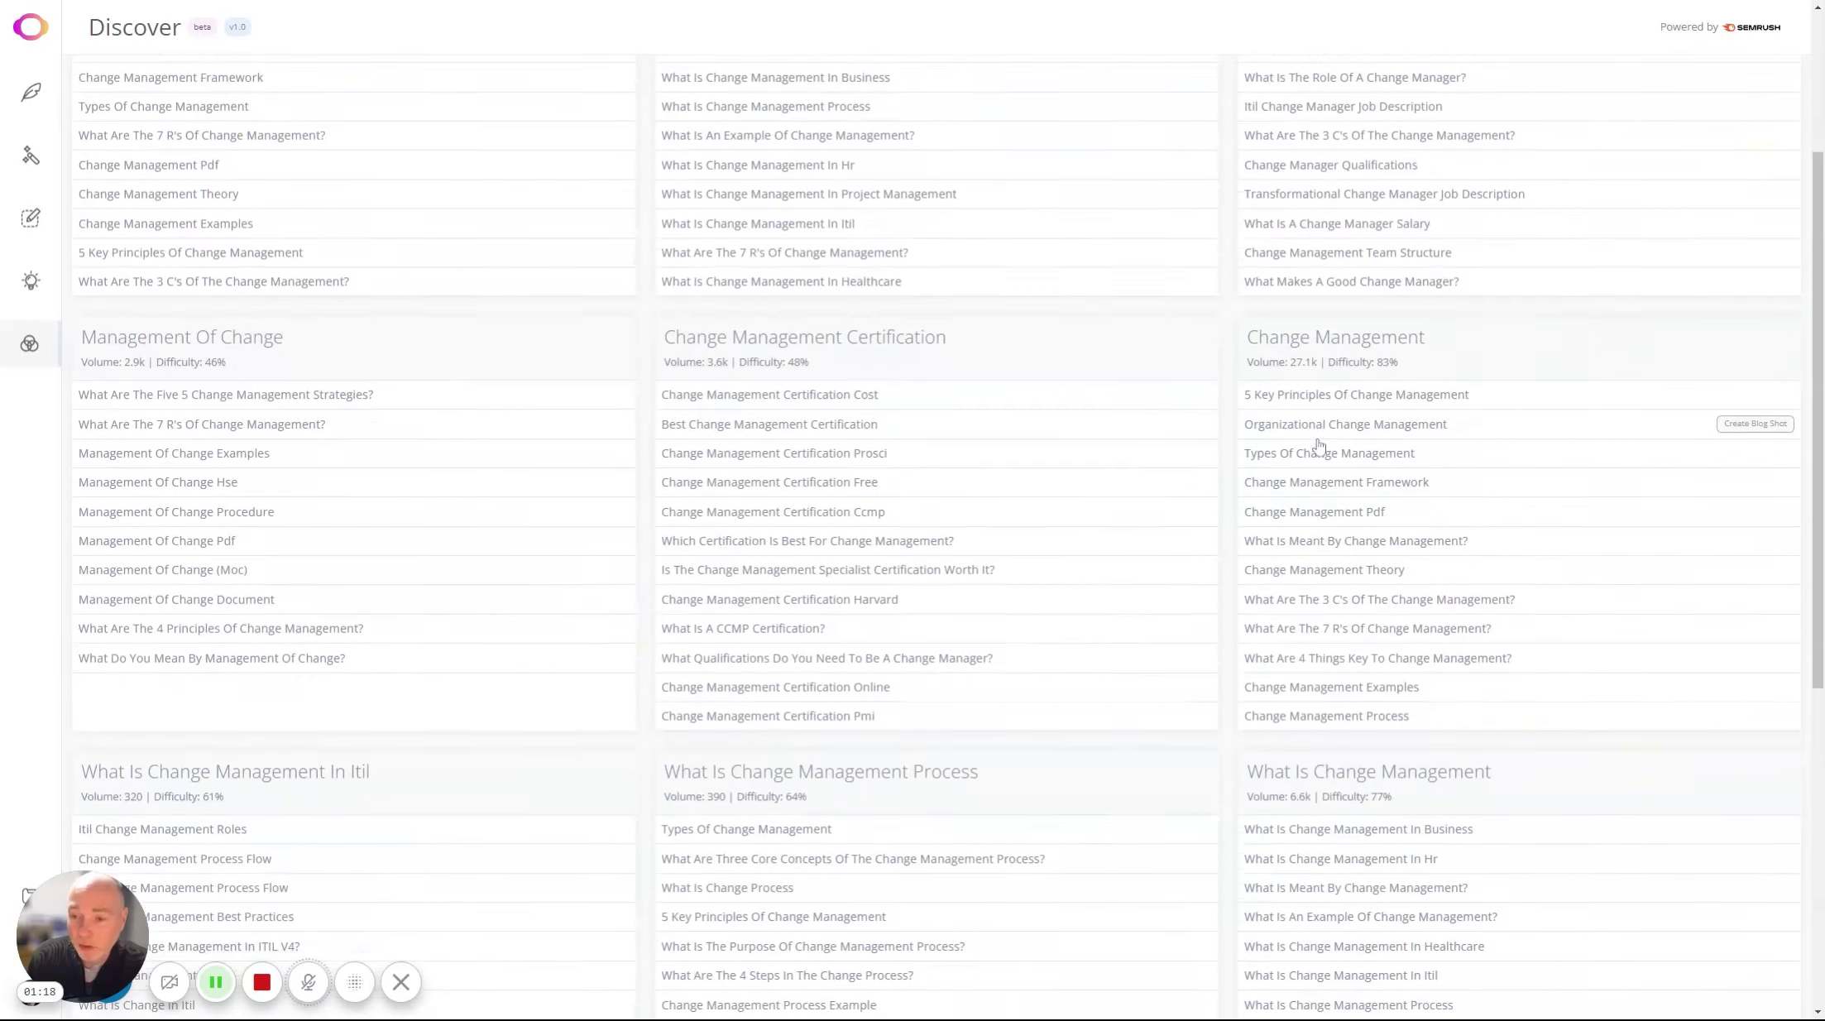
pyautogui.scroll(3, 1318, 446)
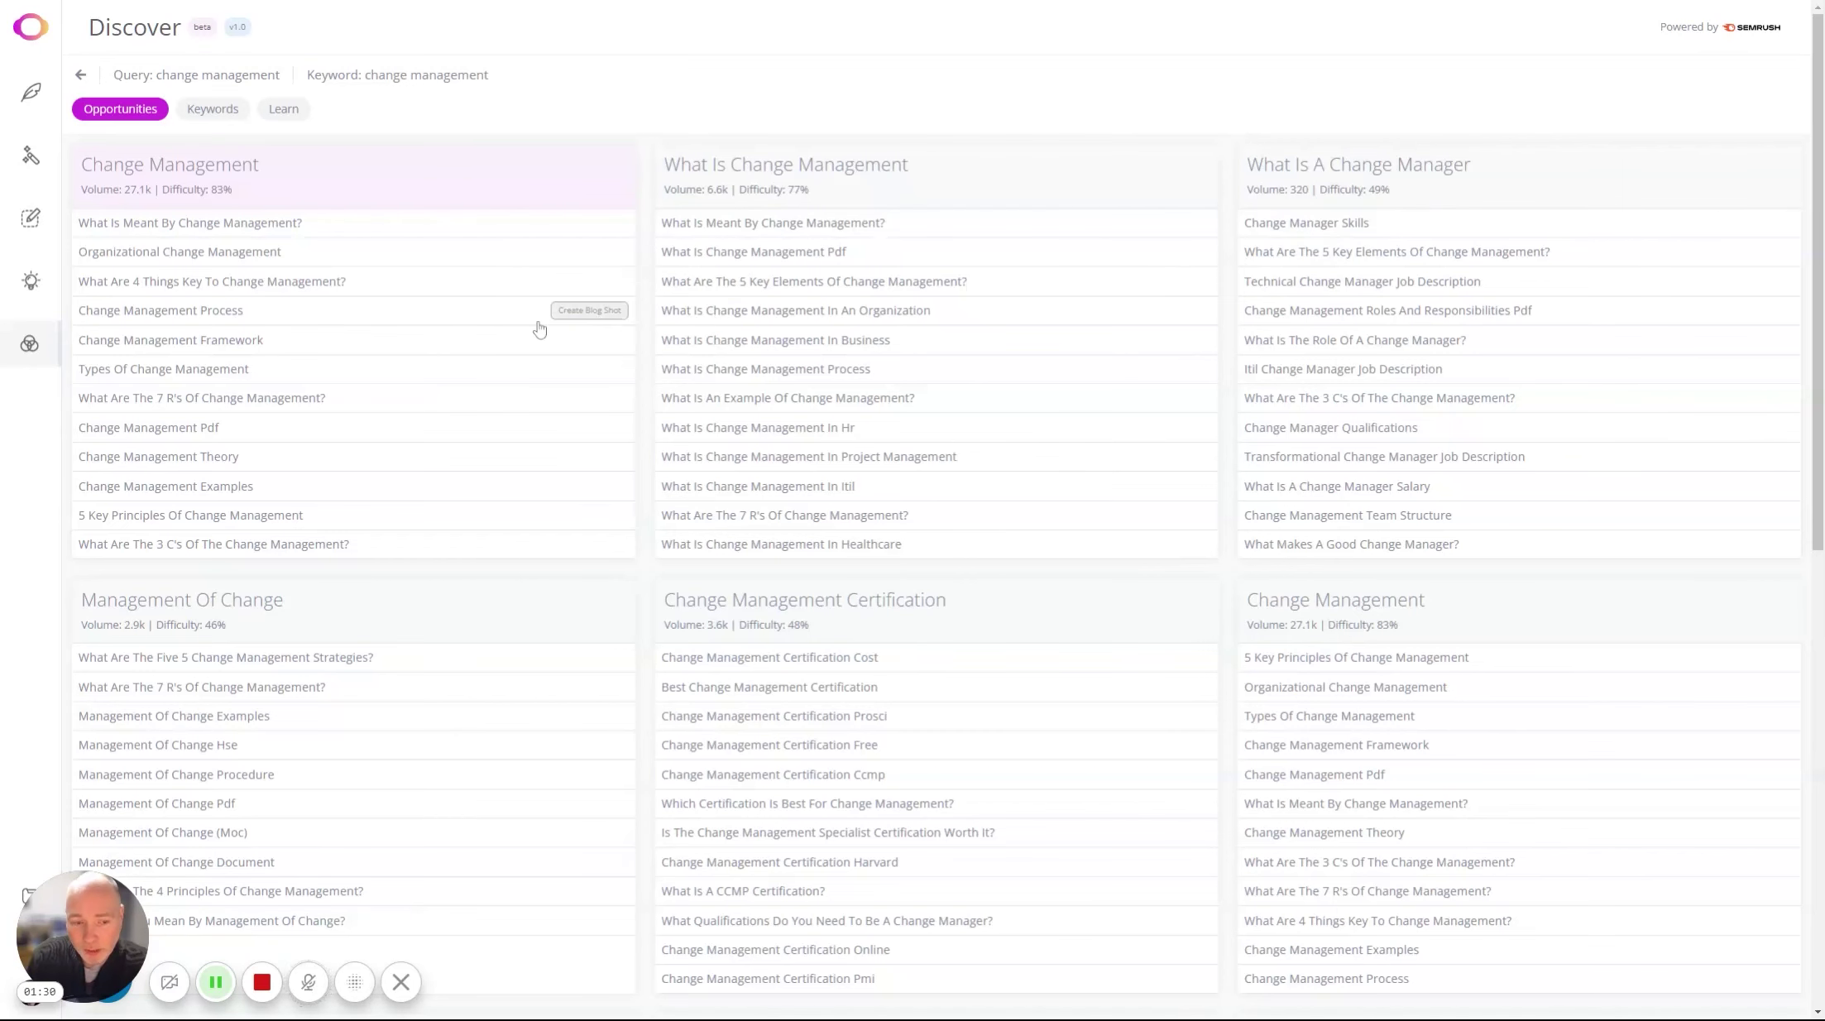
# Generate a Blog Shot article from the 'key benefits of change management' question.
pyautogui.scroll(-5, 239, 401)
pyautogui.scroll(-4, 240, 400)
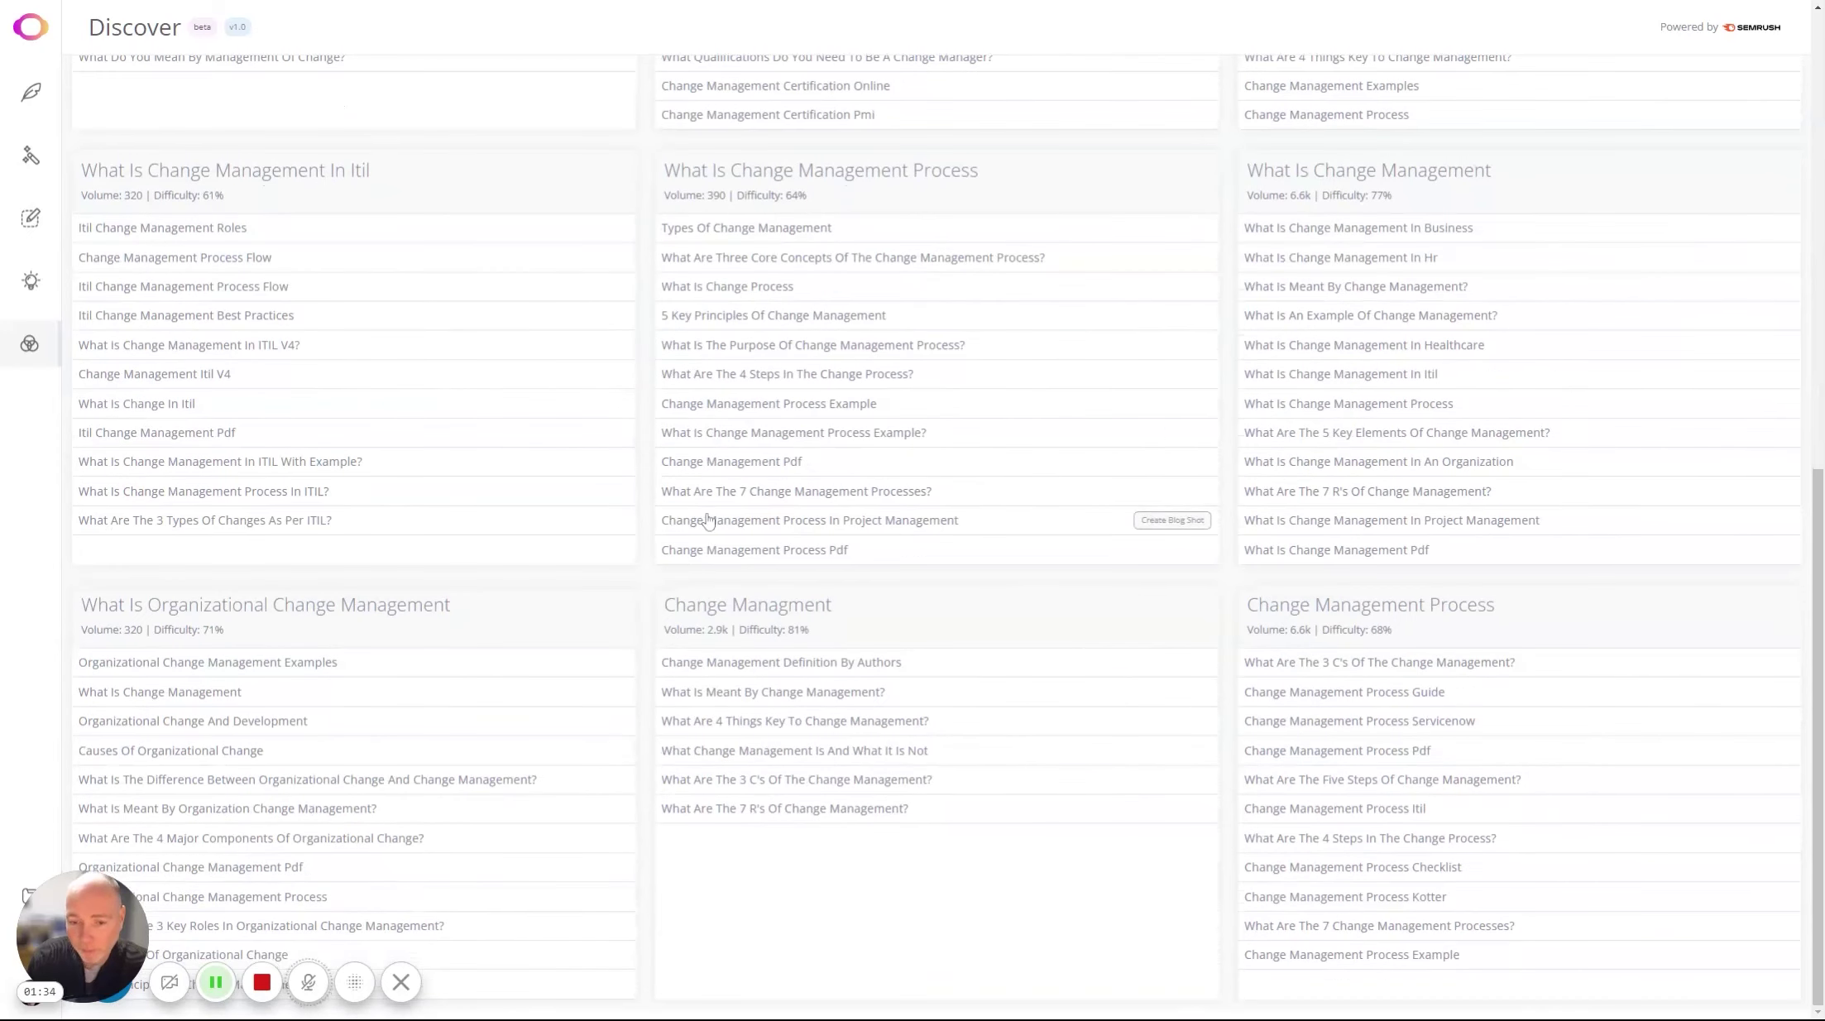
pyautogui.scroll(5, 488, 619)
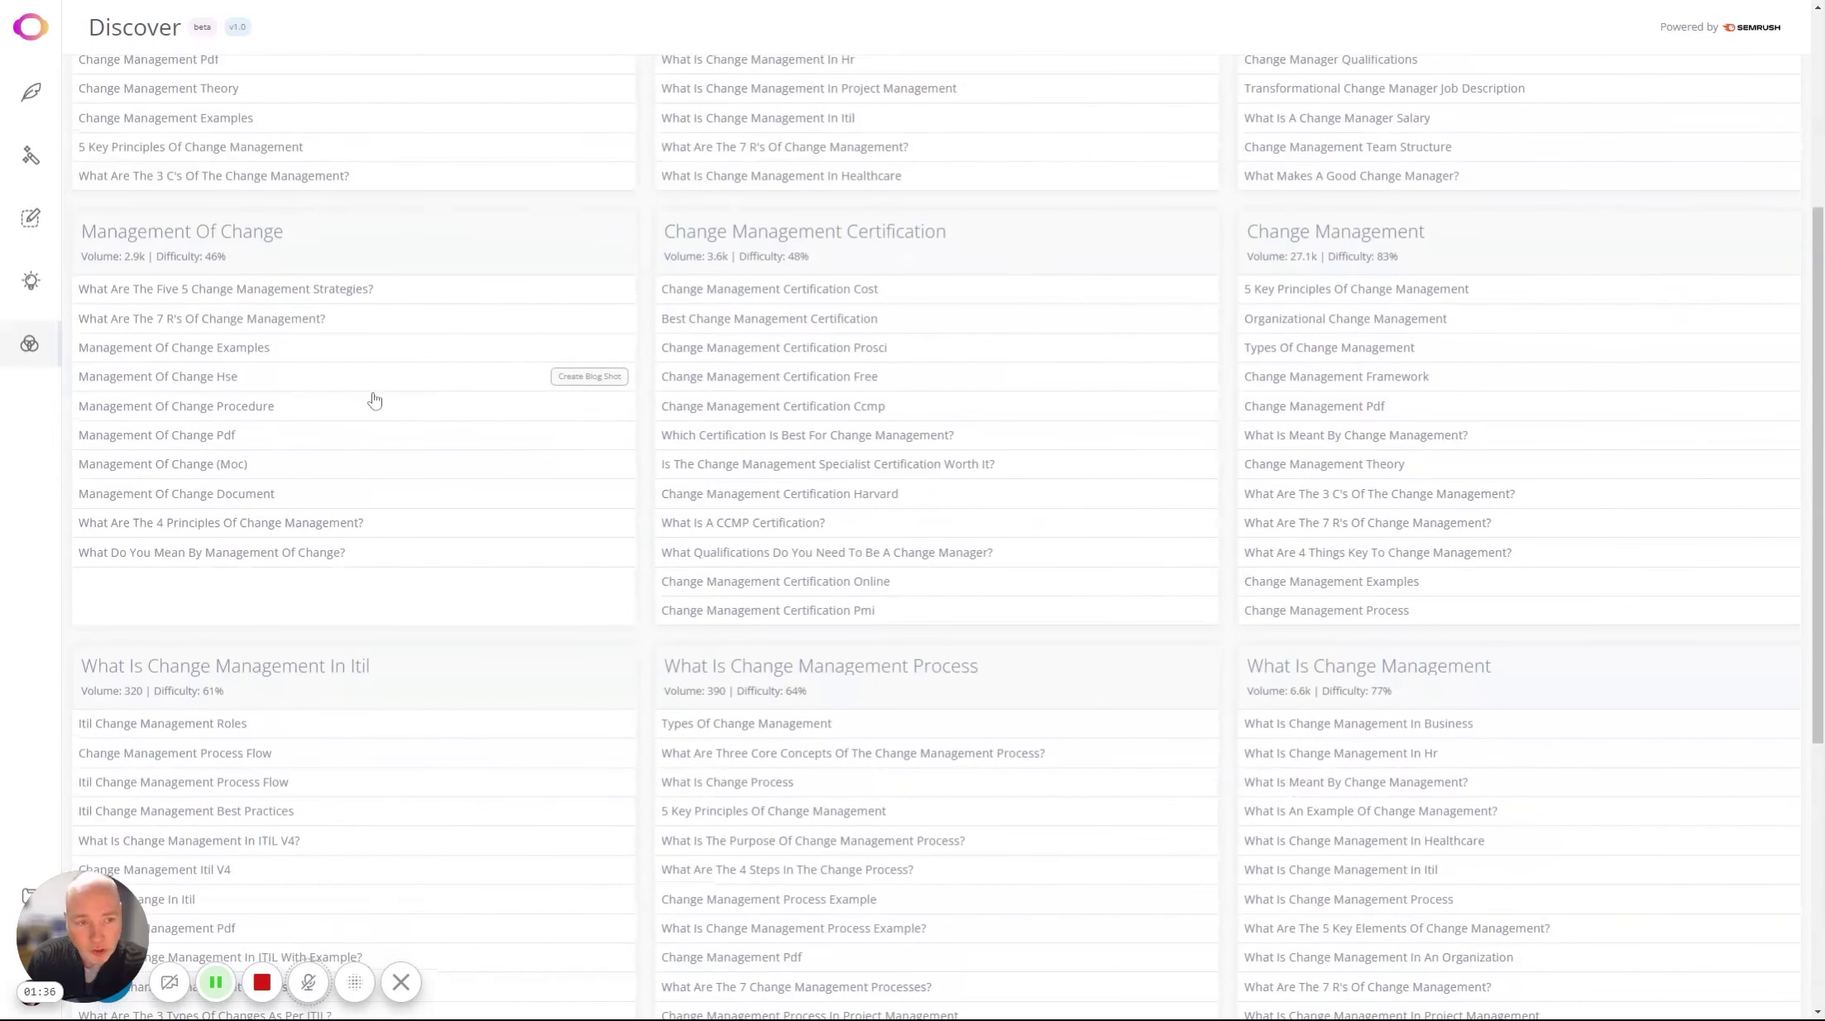
pyautogui.scroll(4, 1384, 346)
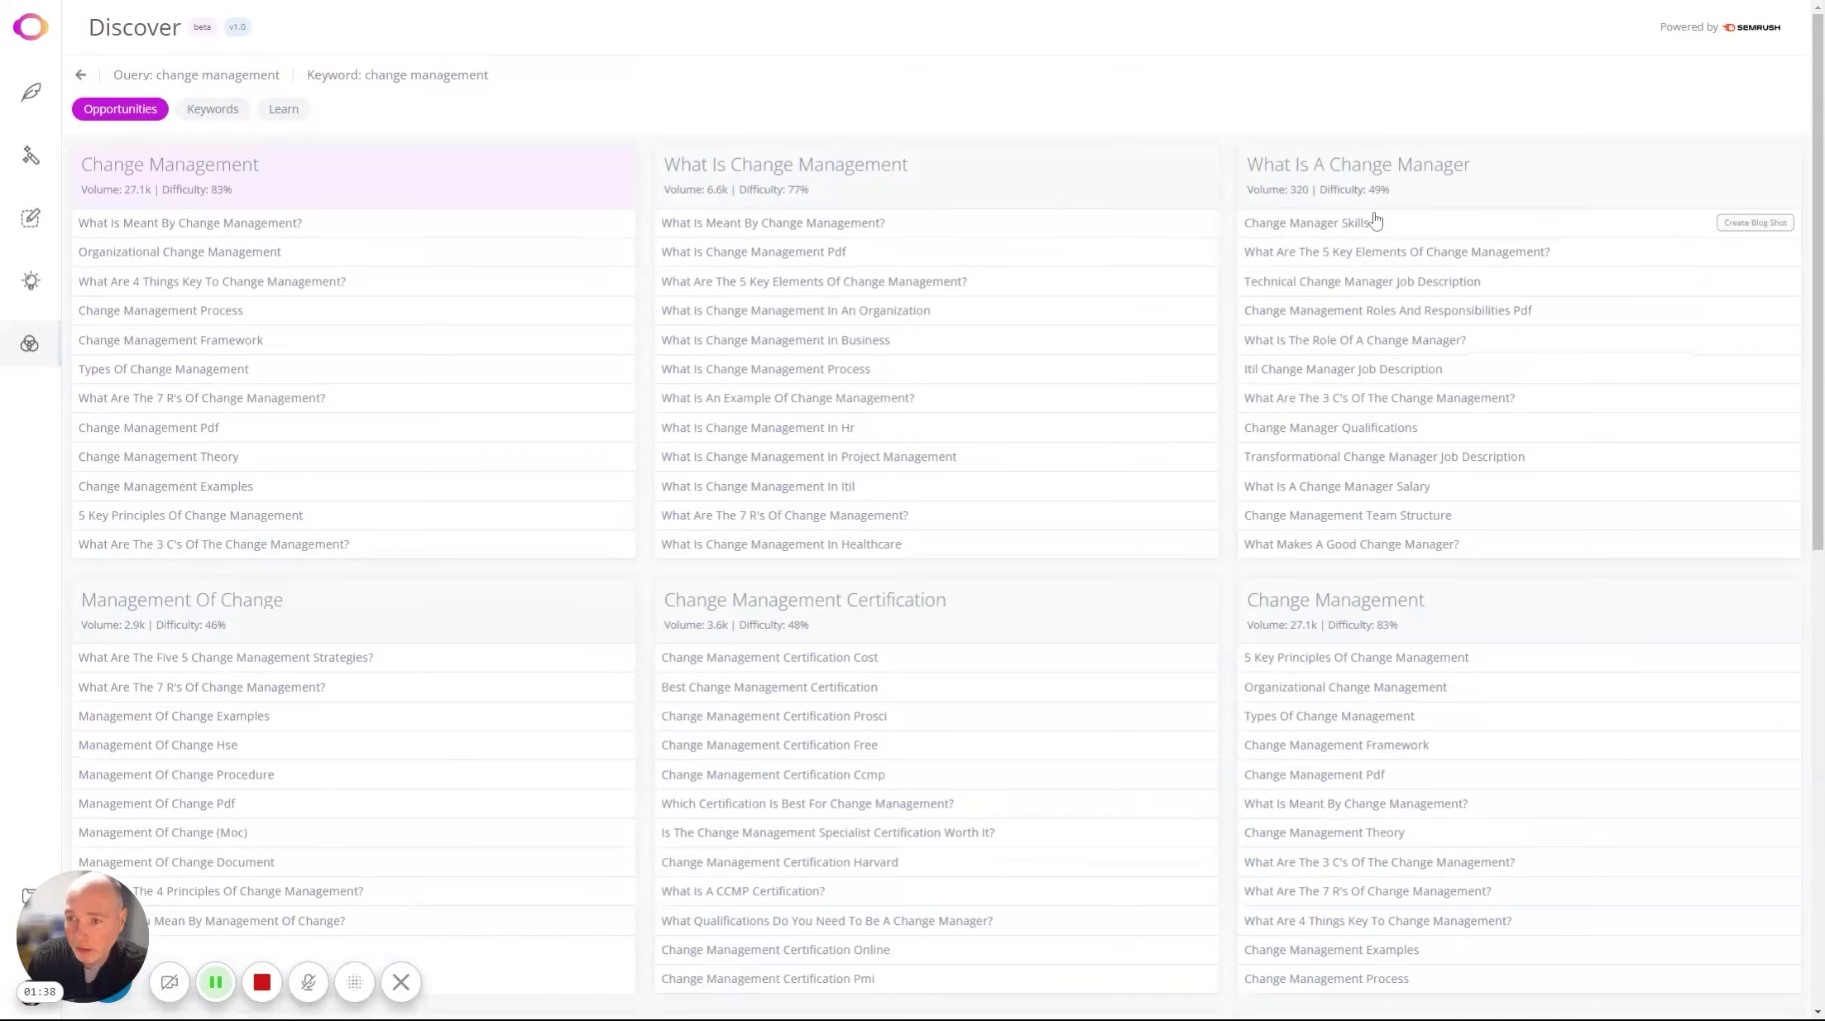
pyautogui.scroll(-4, 348, 426)
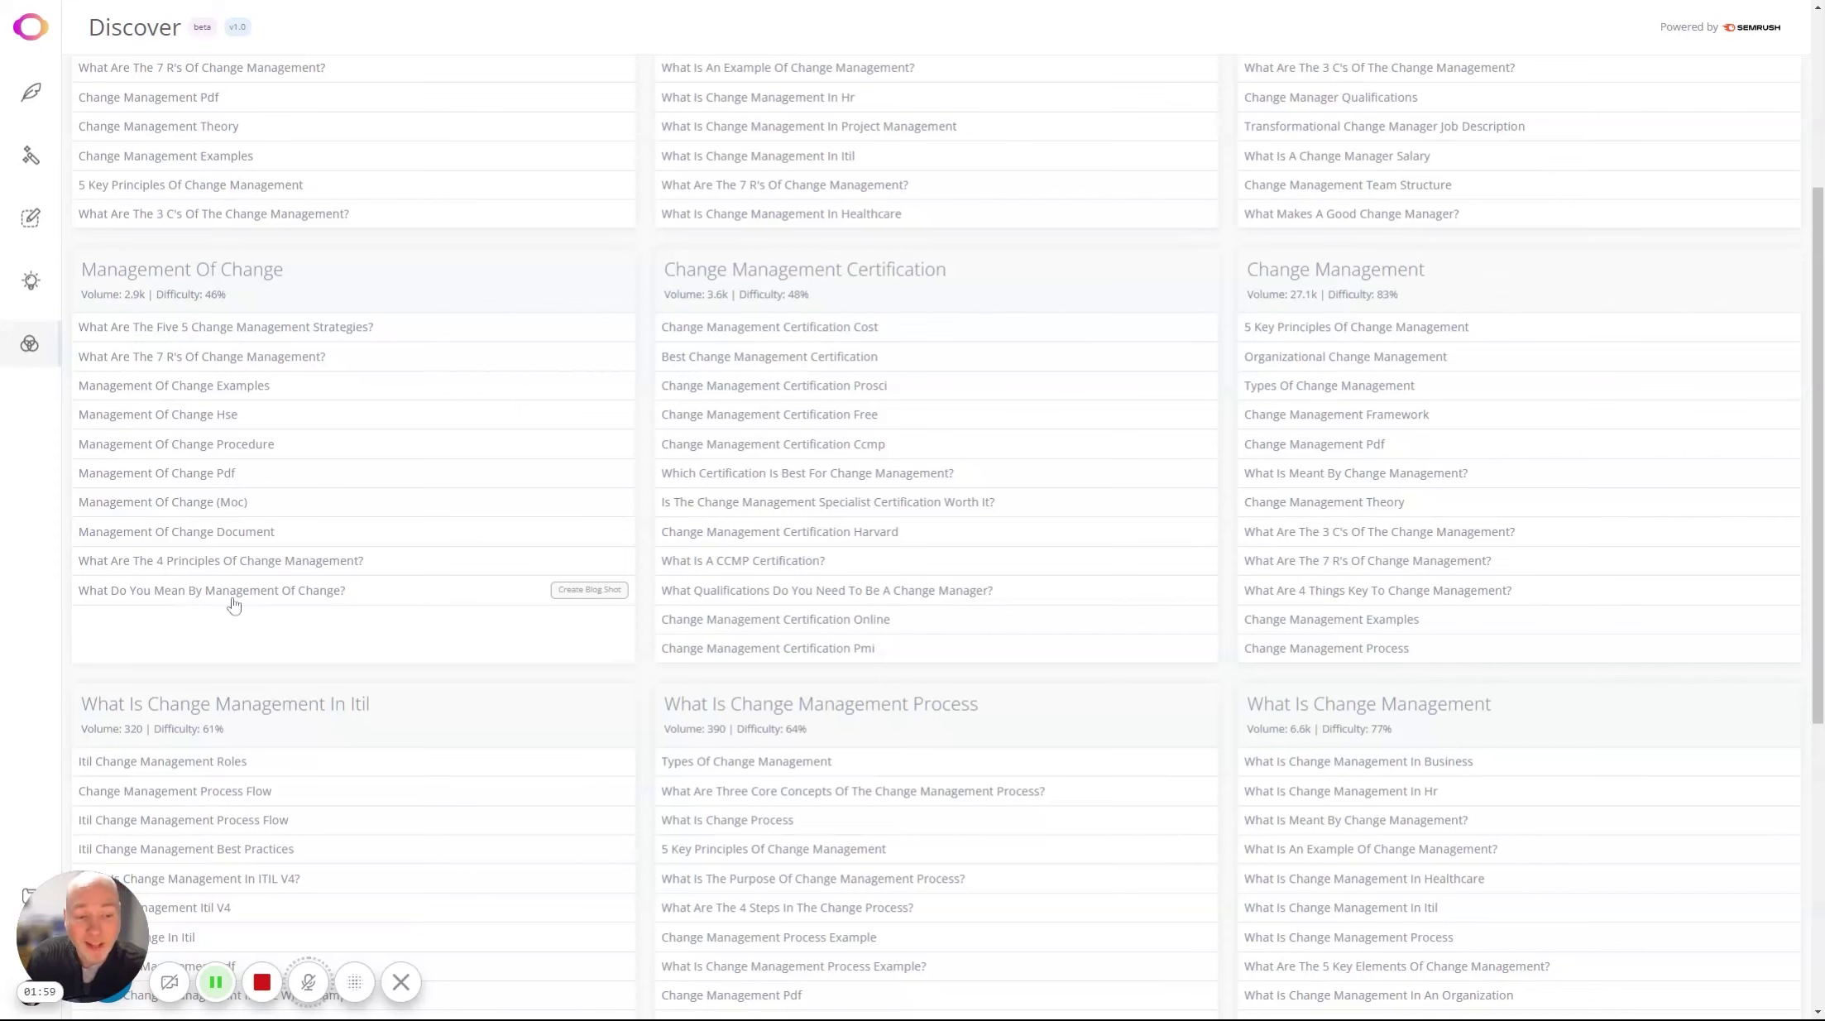
pyautogui.click(572, 592)
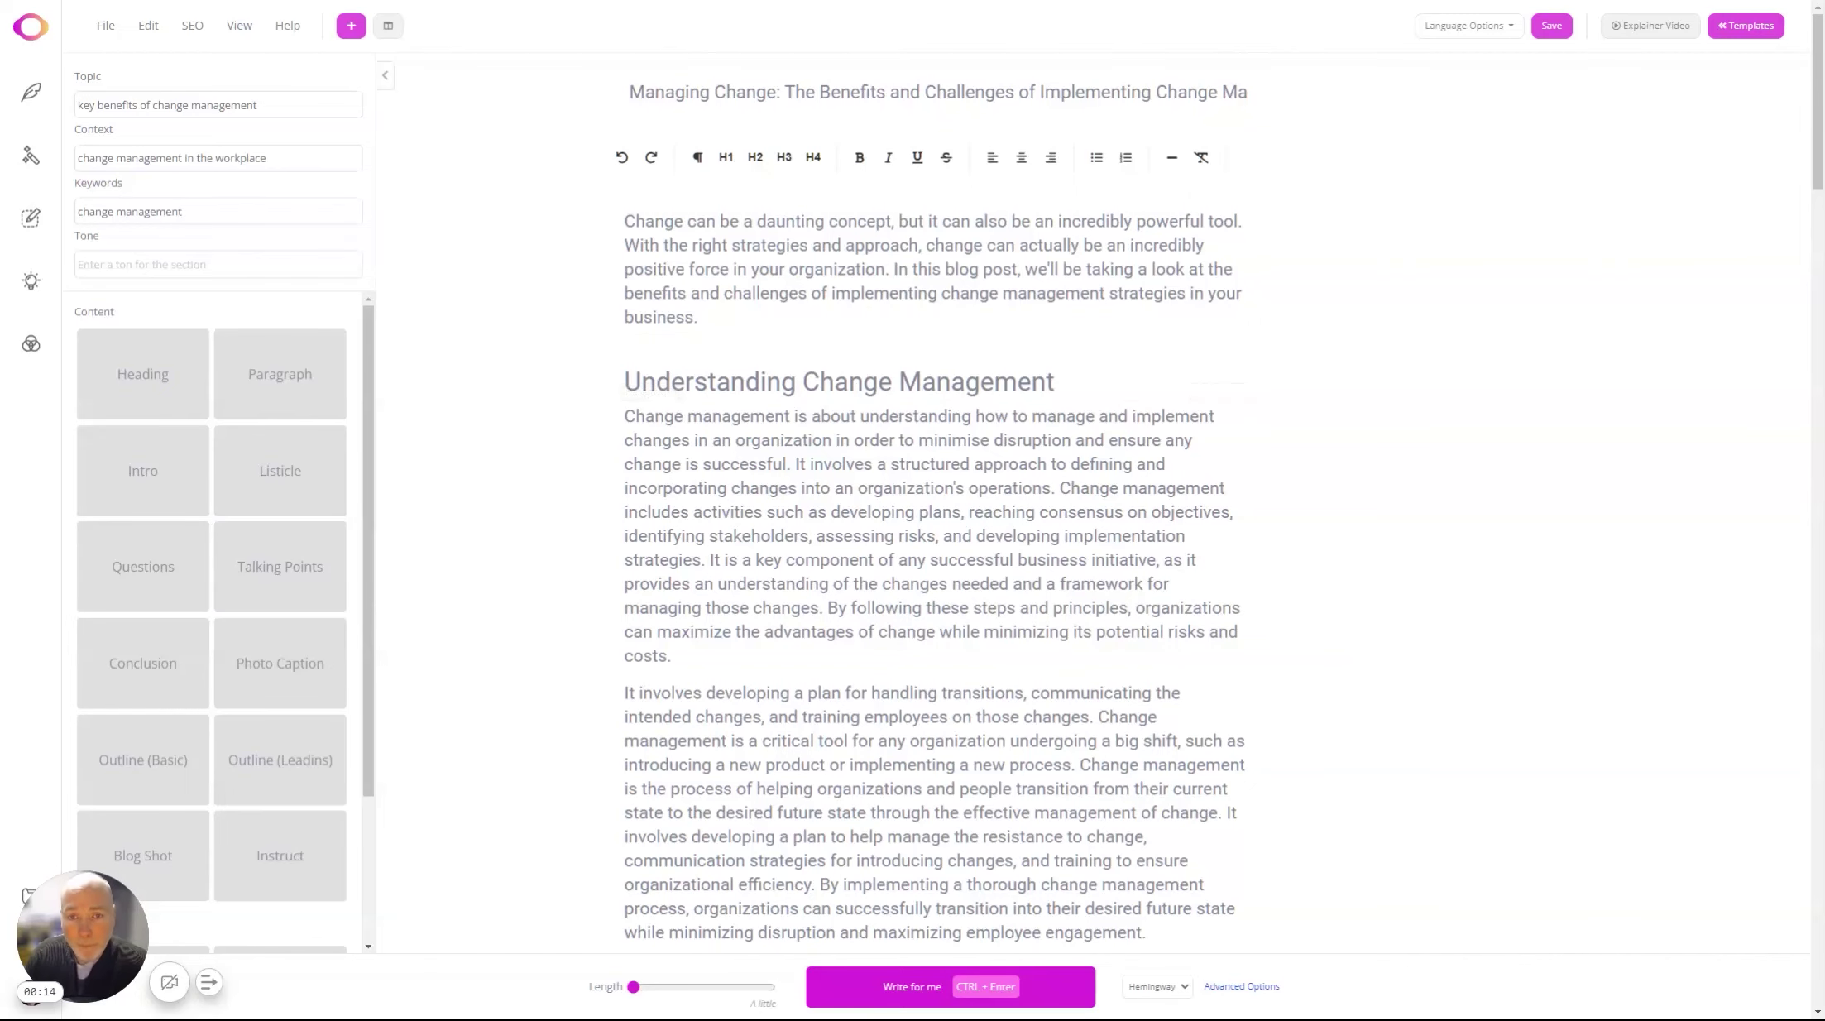
# Scroll through the draft's intro and Understanding Change Management section, then back to the top.
pyautogui.scroll(-6, 935, 496)
pyautogui.scroll(-17, 935, 521)
pyautogui.scroll(-20, 967, 89)
pyautogui.scroll(-2, 967, 90)
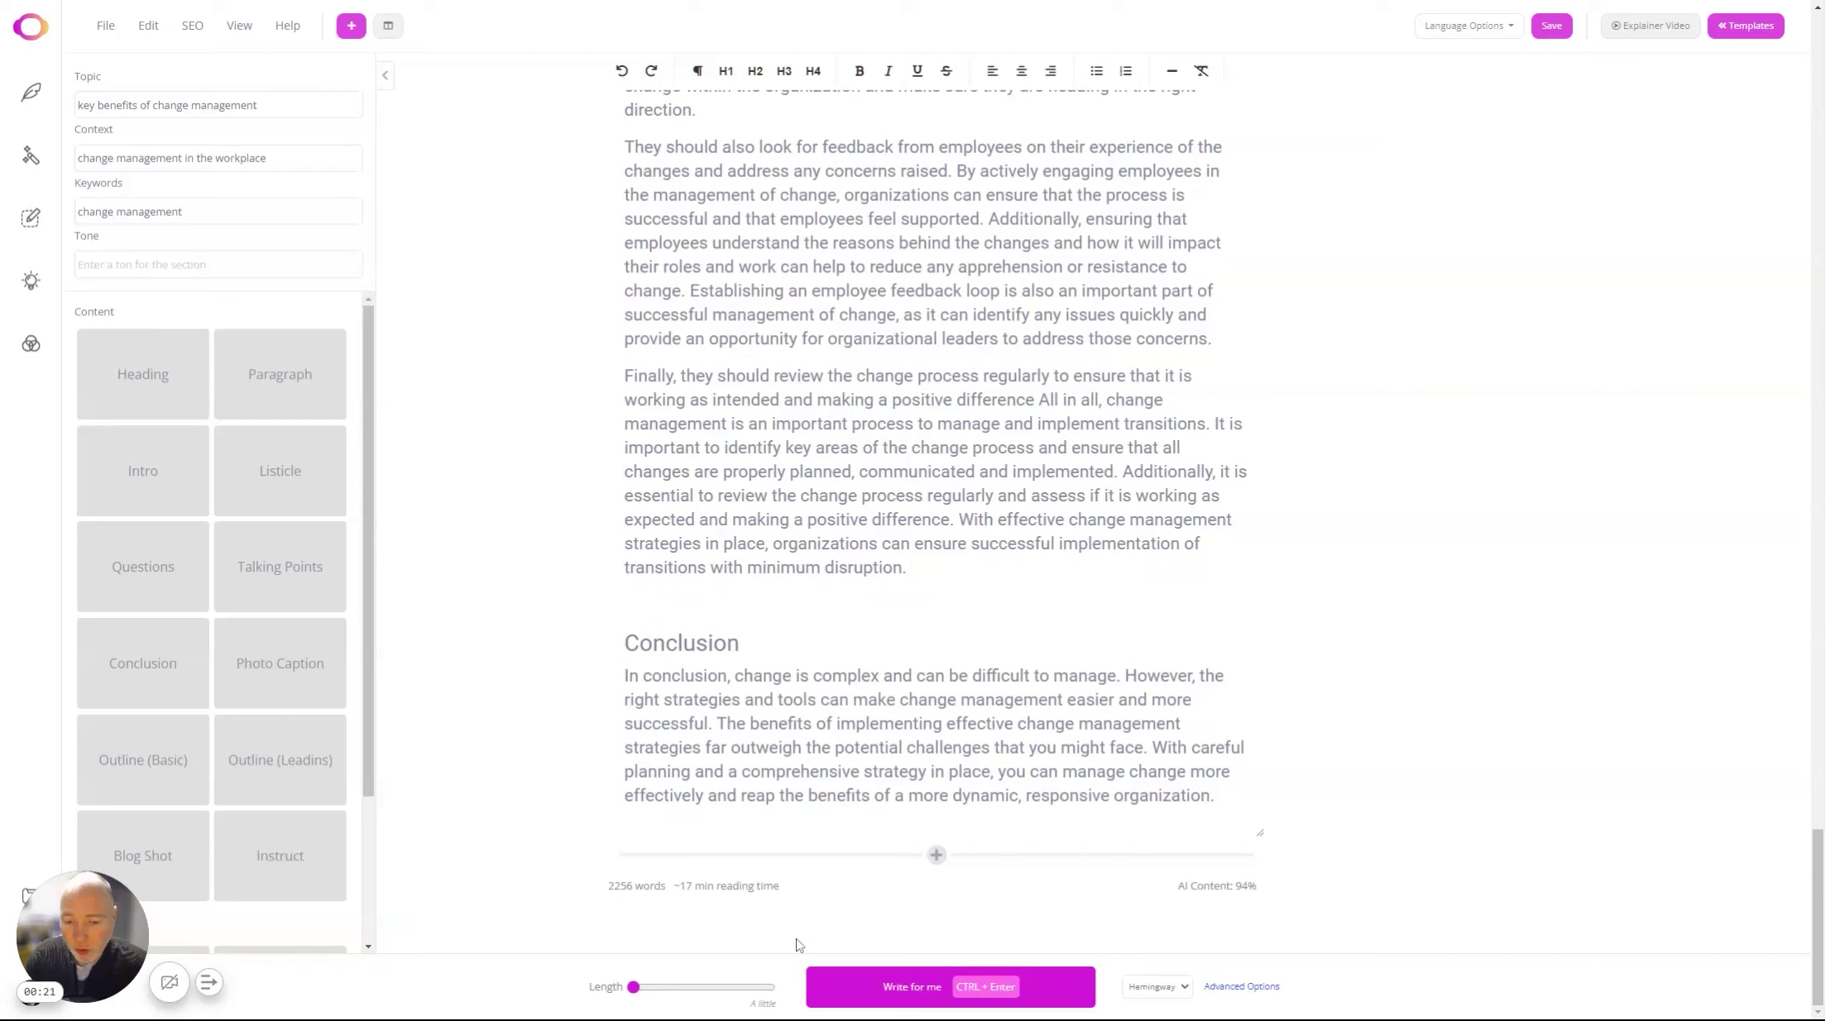
pyautogui.scroll(20, 935, 521)
pyautogui.scroll(6, 853, 648)
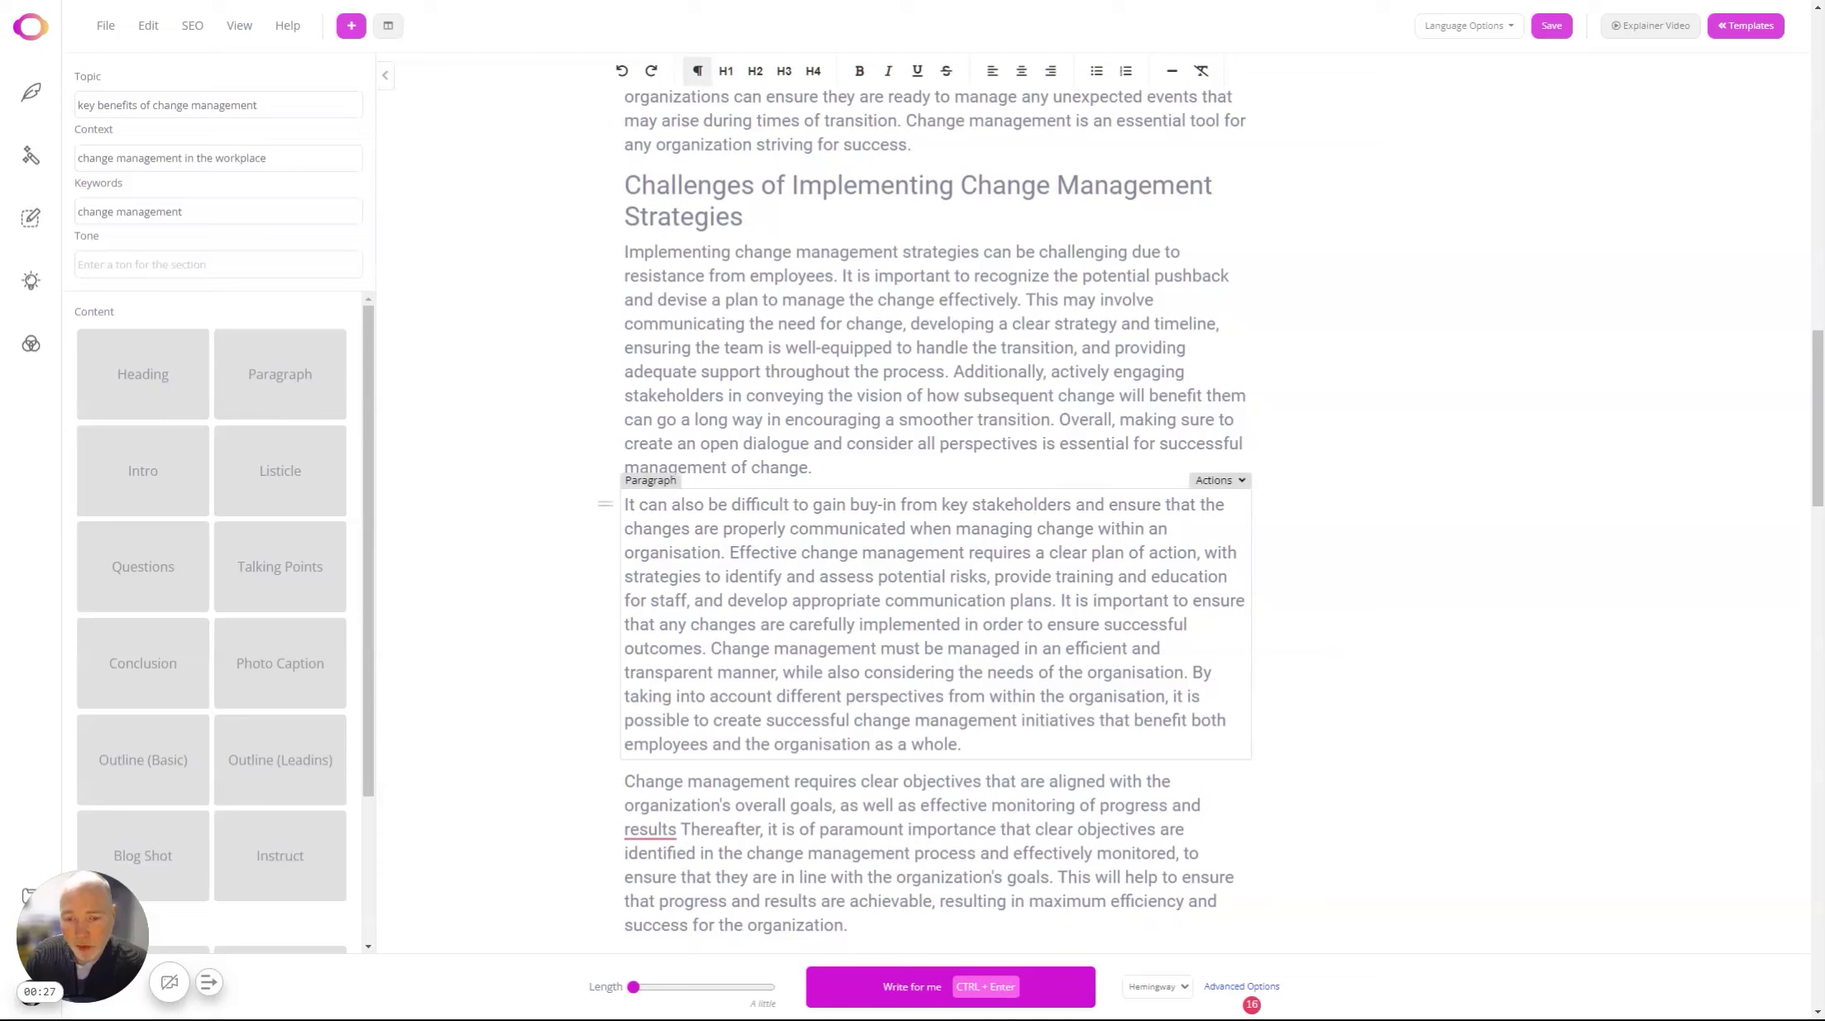
pyautogui.scroll(3, 852, 648)
pyautogui.scroll(4, 935, 529)
pyautogui.scroll(10, 935, 529)
pyautogui.scroll(6, 935, 529)
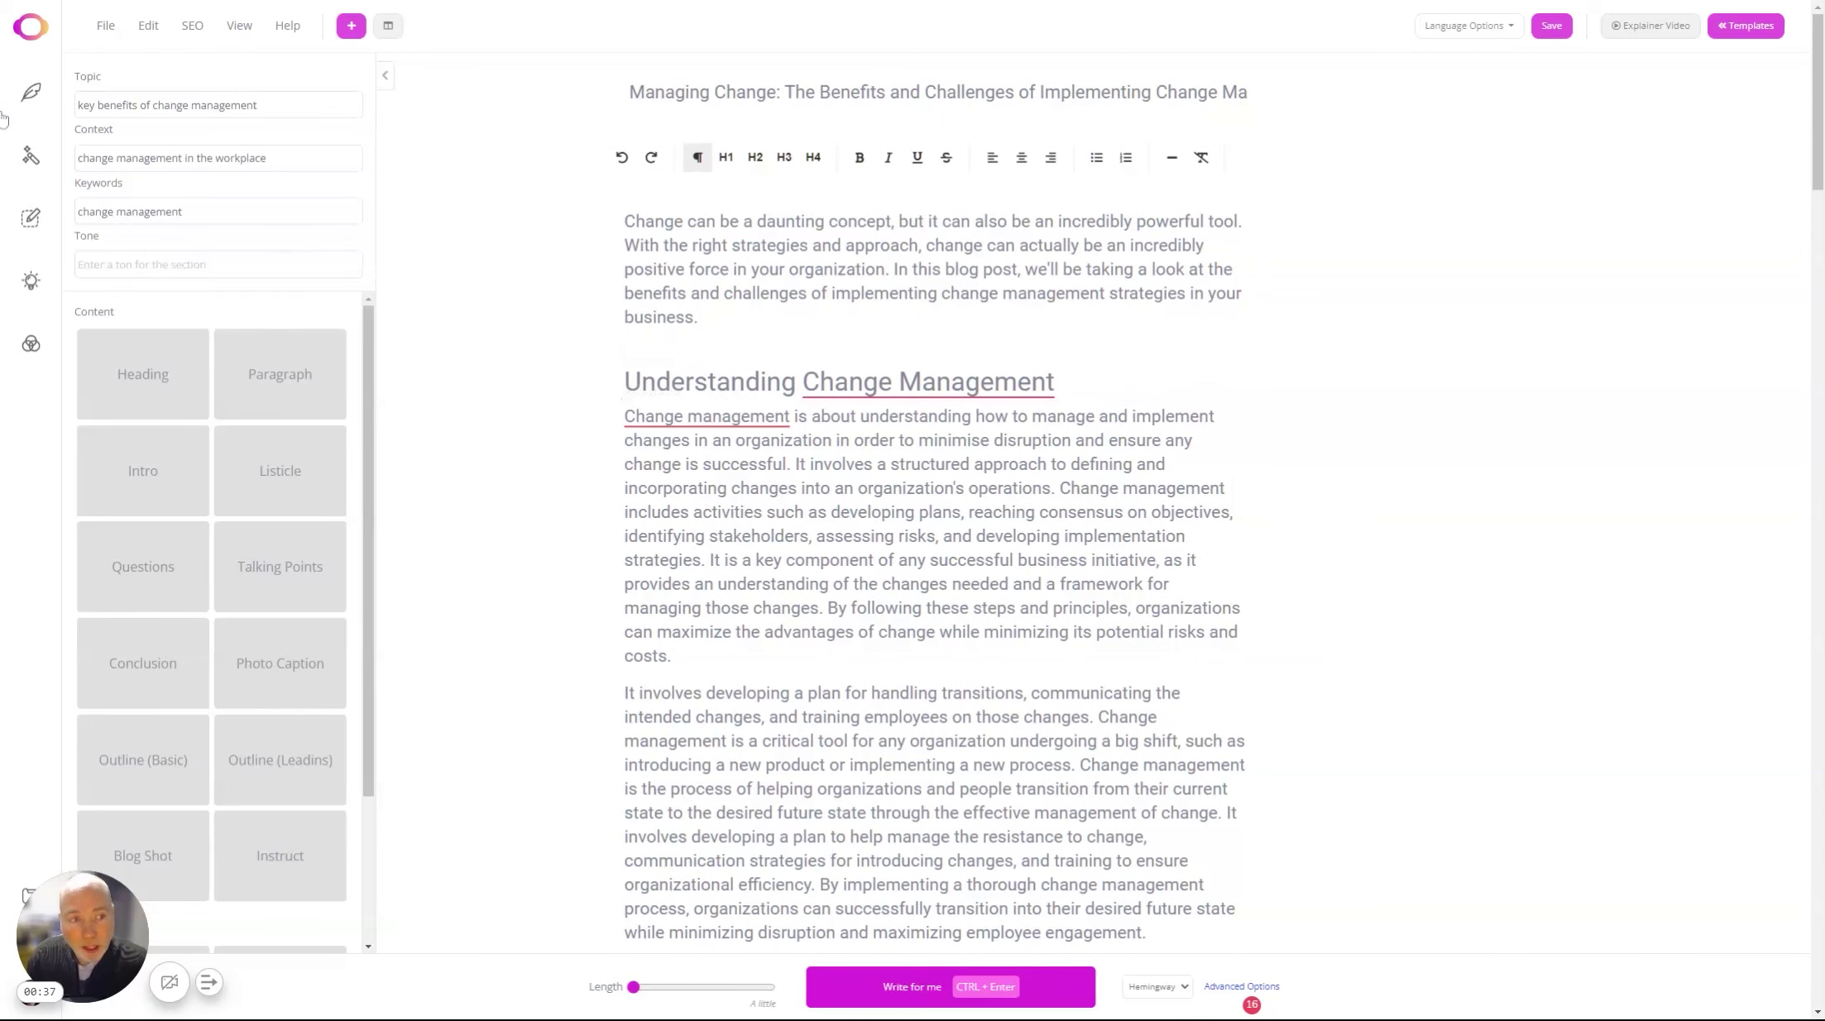
pyautogui.scroll(-2, 236, 571)
pyautogui.scroll(2, 150, 381)
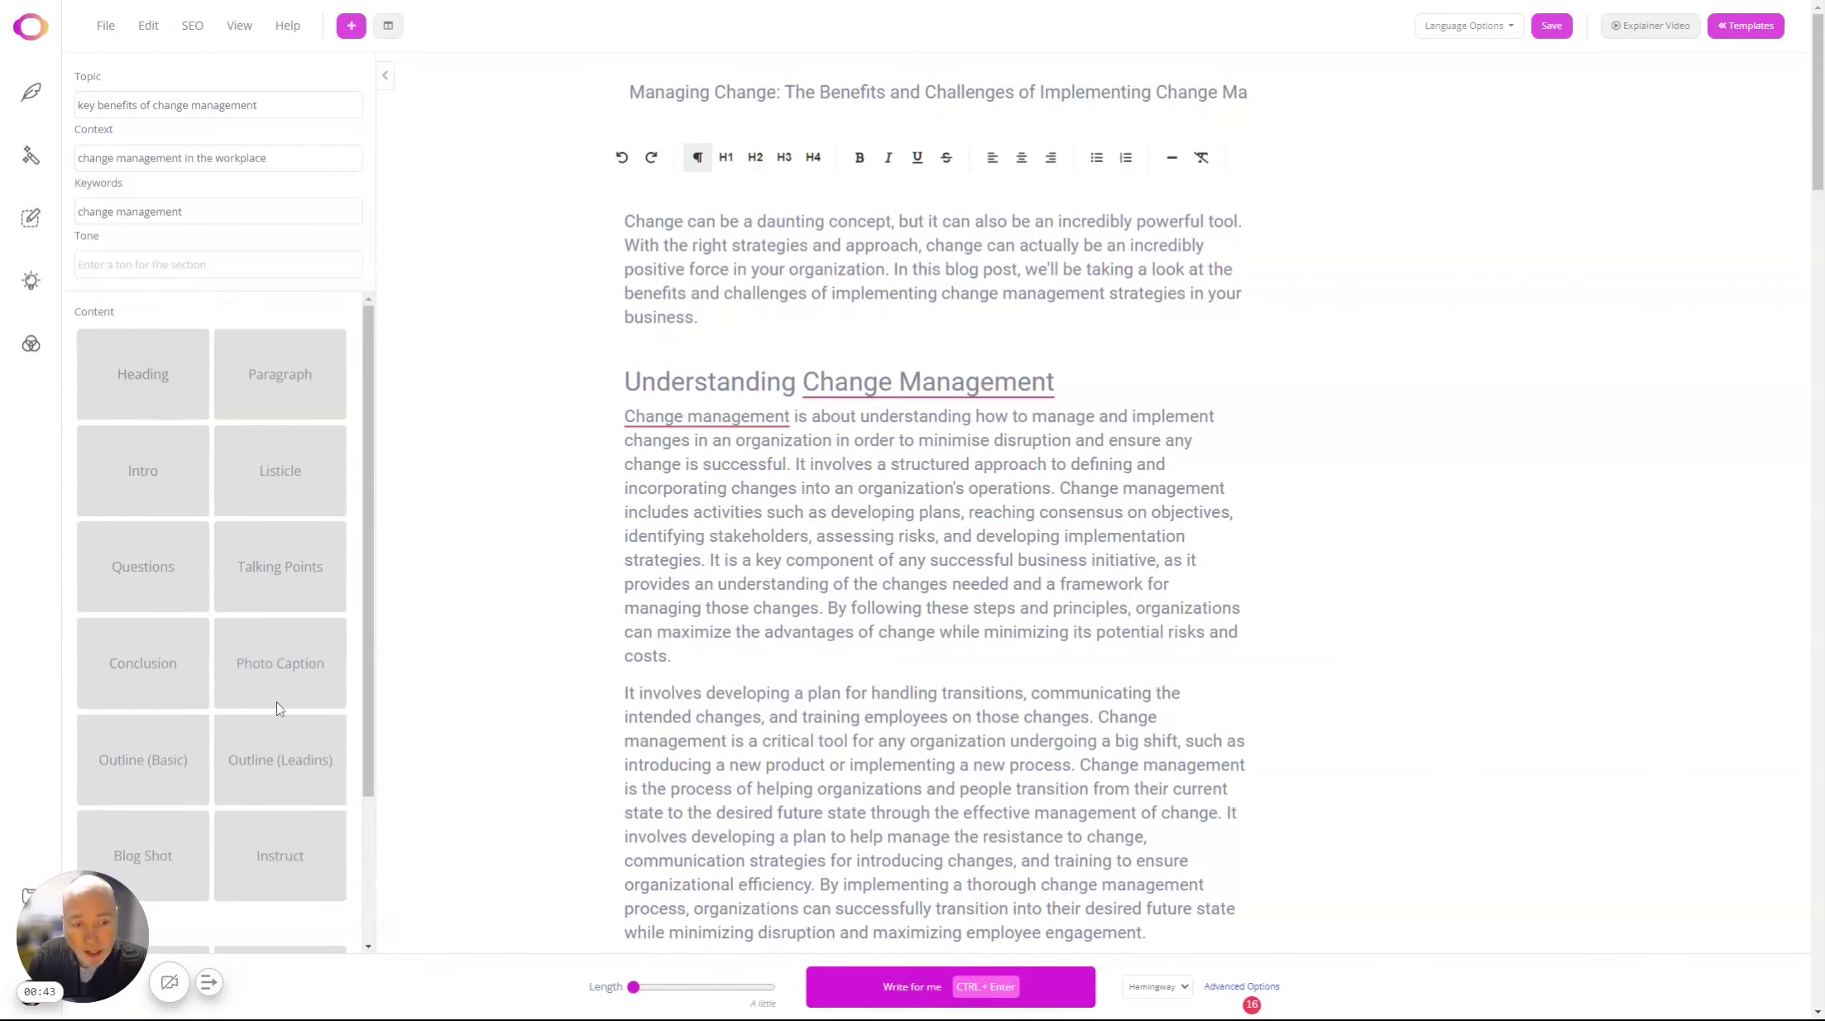
pyautogui.scroll(-2, 279, 599)
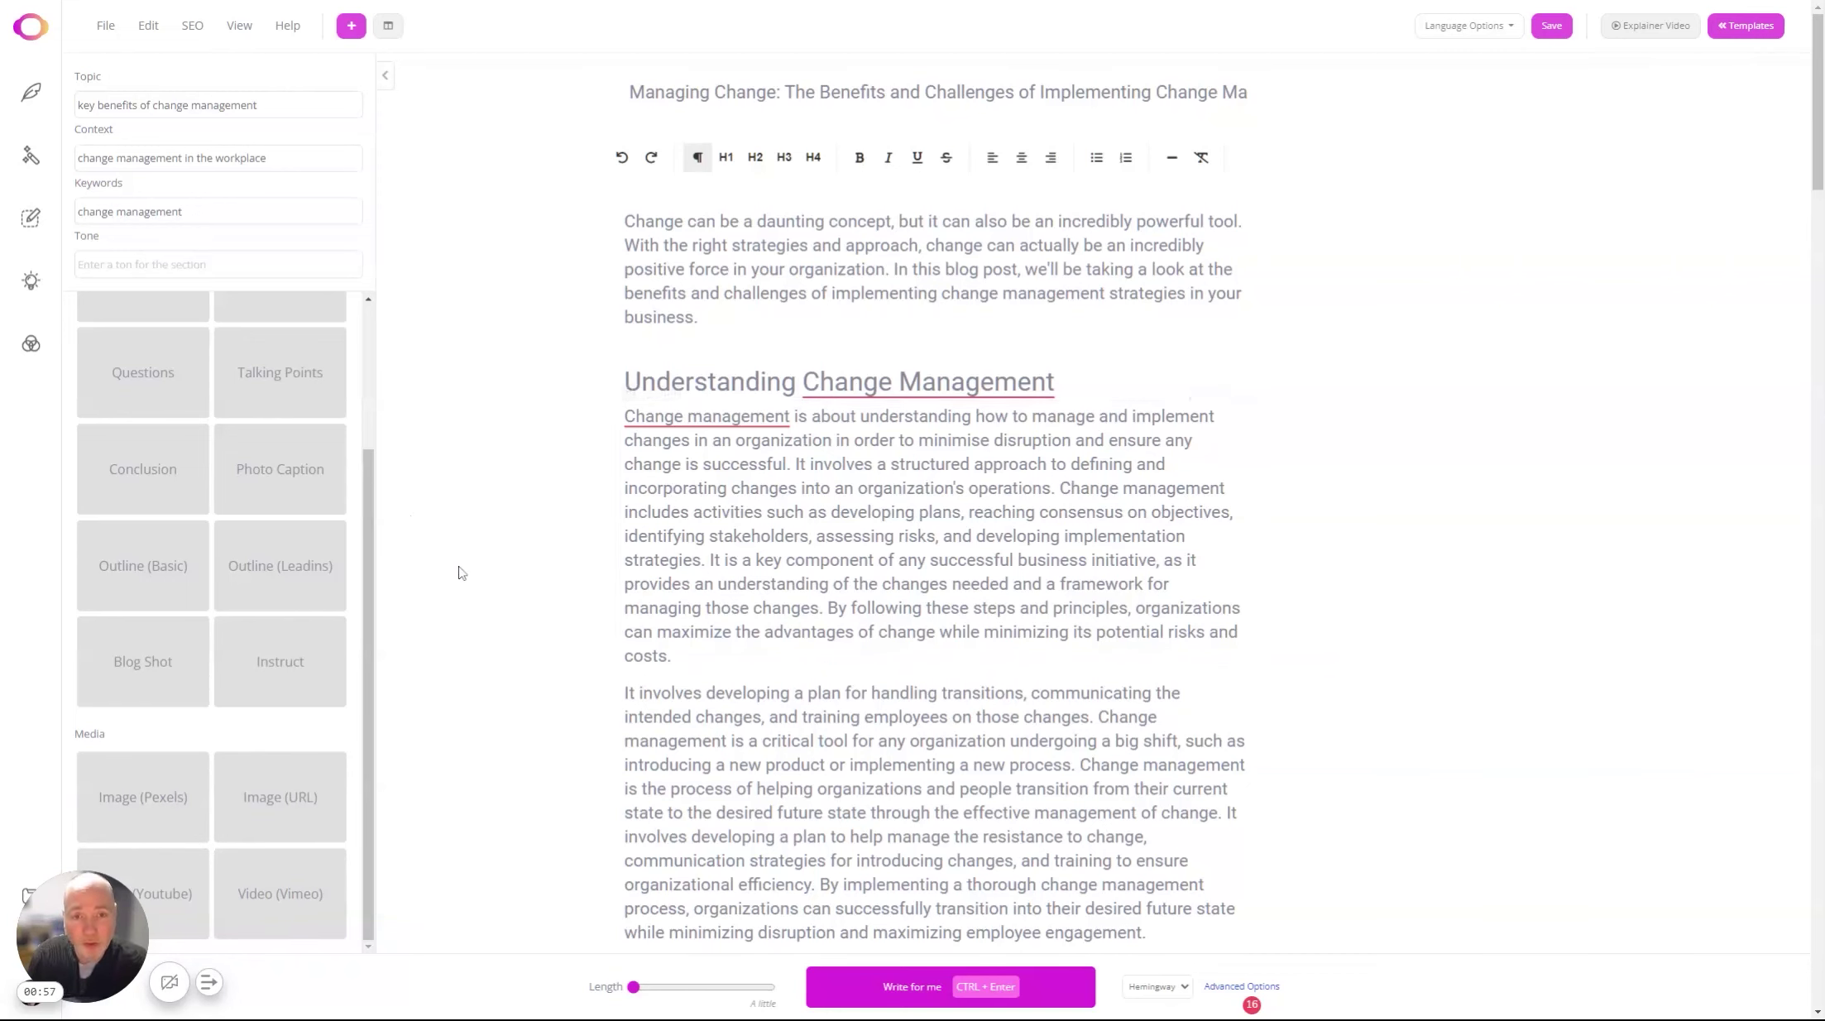
pyautogui.scroll(3, 244, 622)
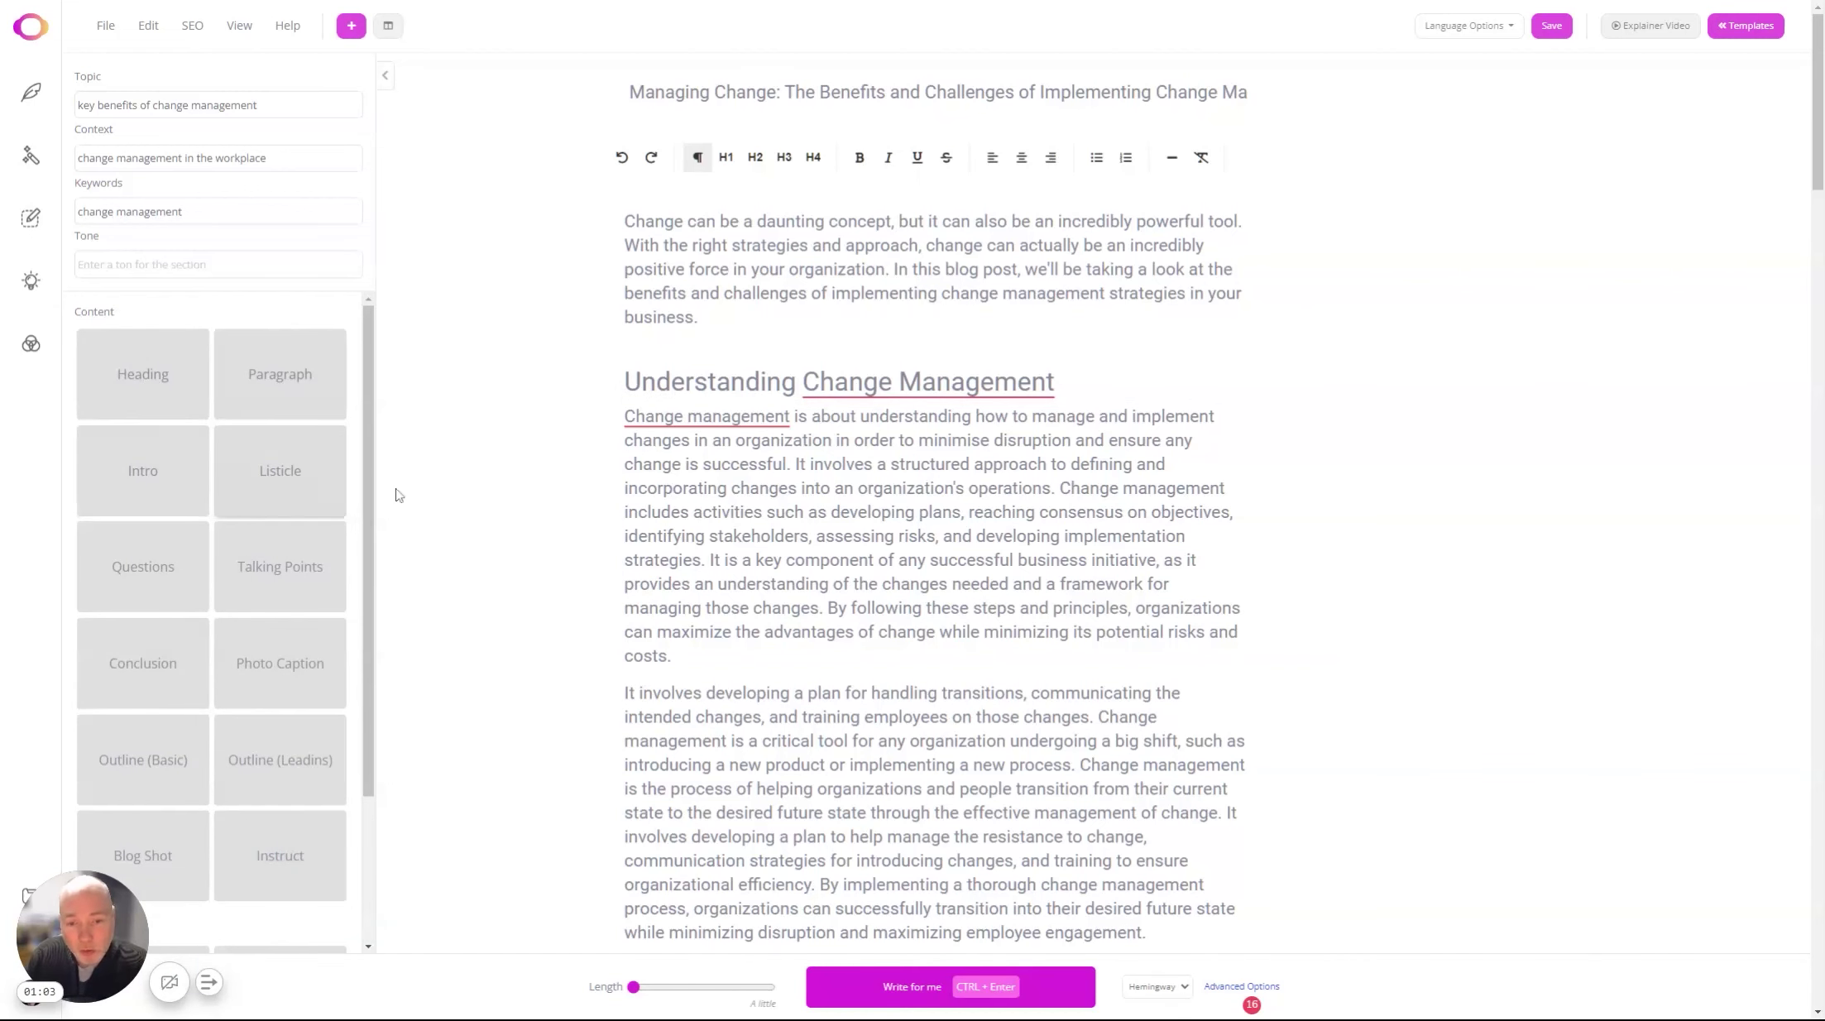
pyautogui.scroll(-2, 935, 530)
pyautogui.scroll(1, 935, 530)
pyautogui.scroll(1, 935, 530)
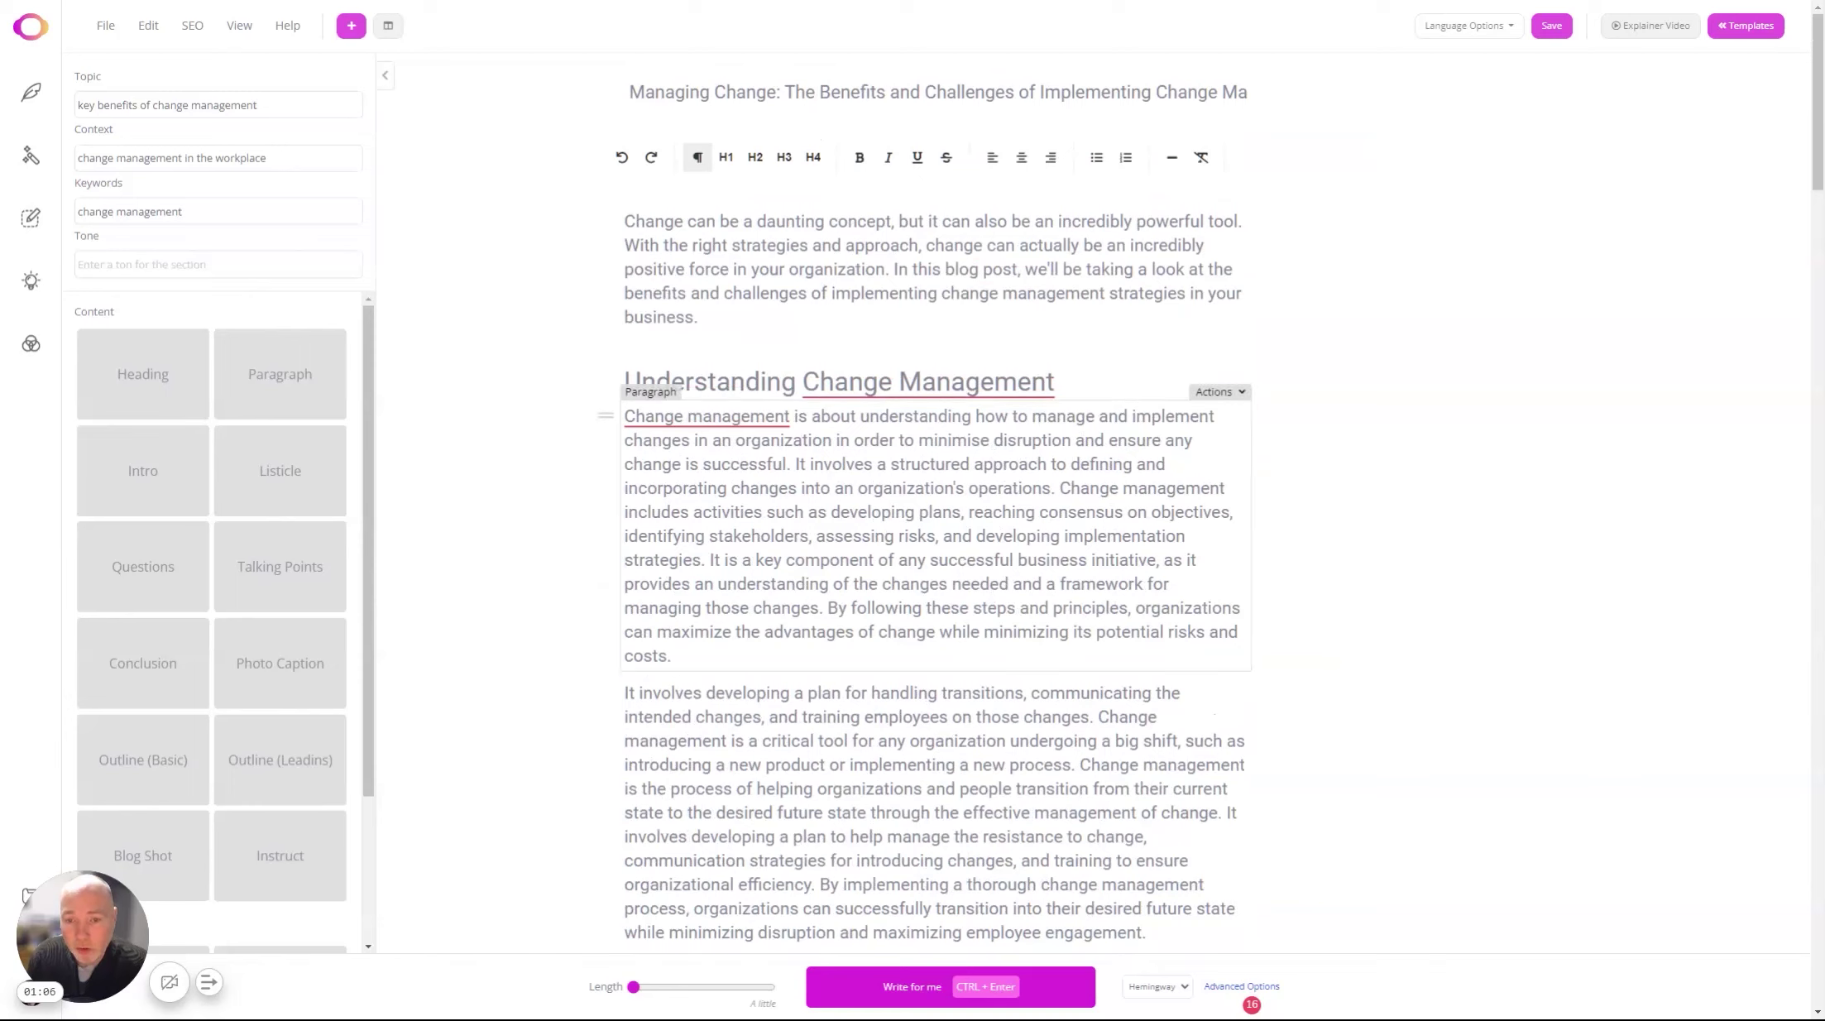
pyautogui.scroll(-3, 935, 529)
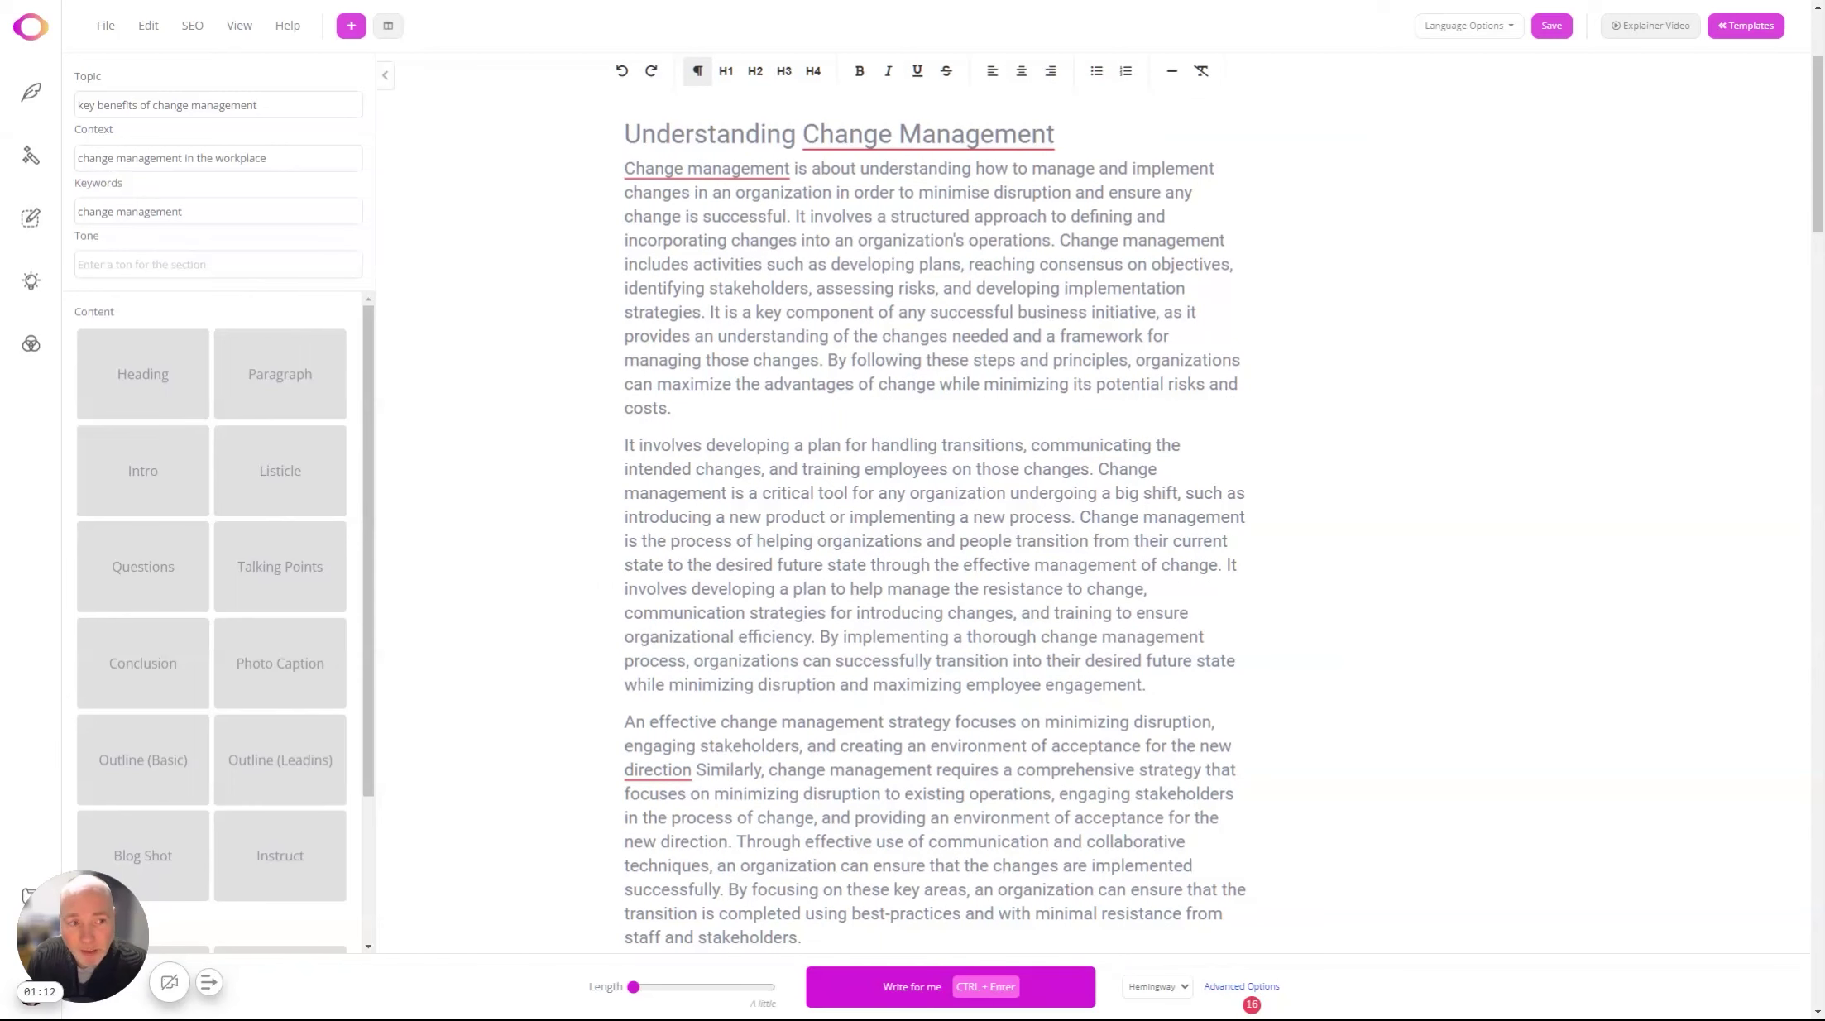
# Set the tone to factual and insert an eight-item benefits listicle above the Benefits heading.
pyautogui.click(217, 263)
pyautogui.write('factual')
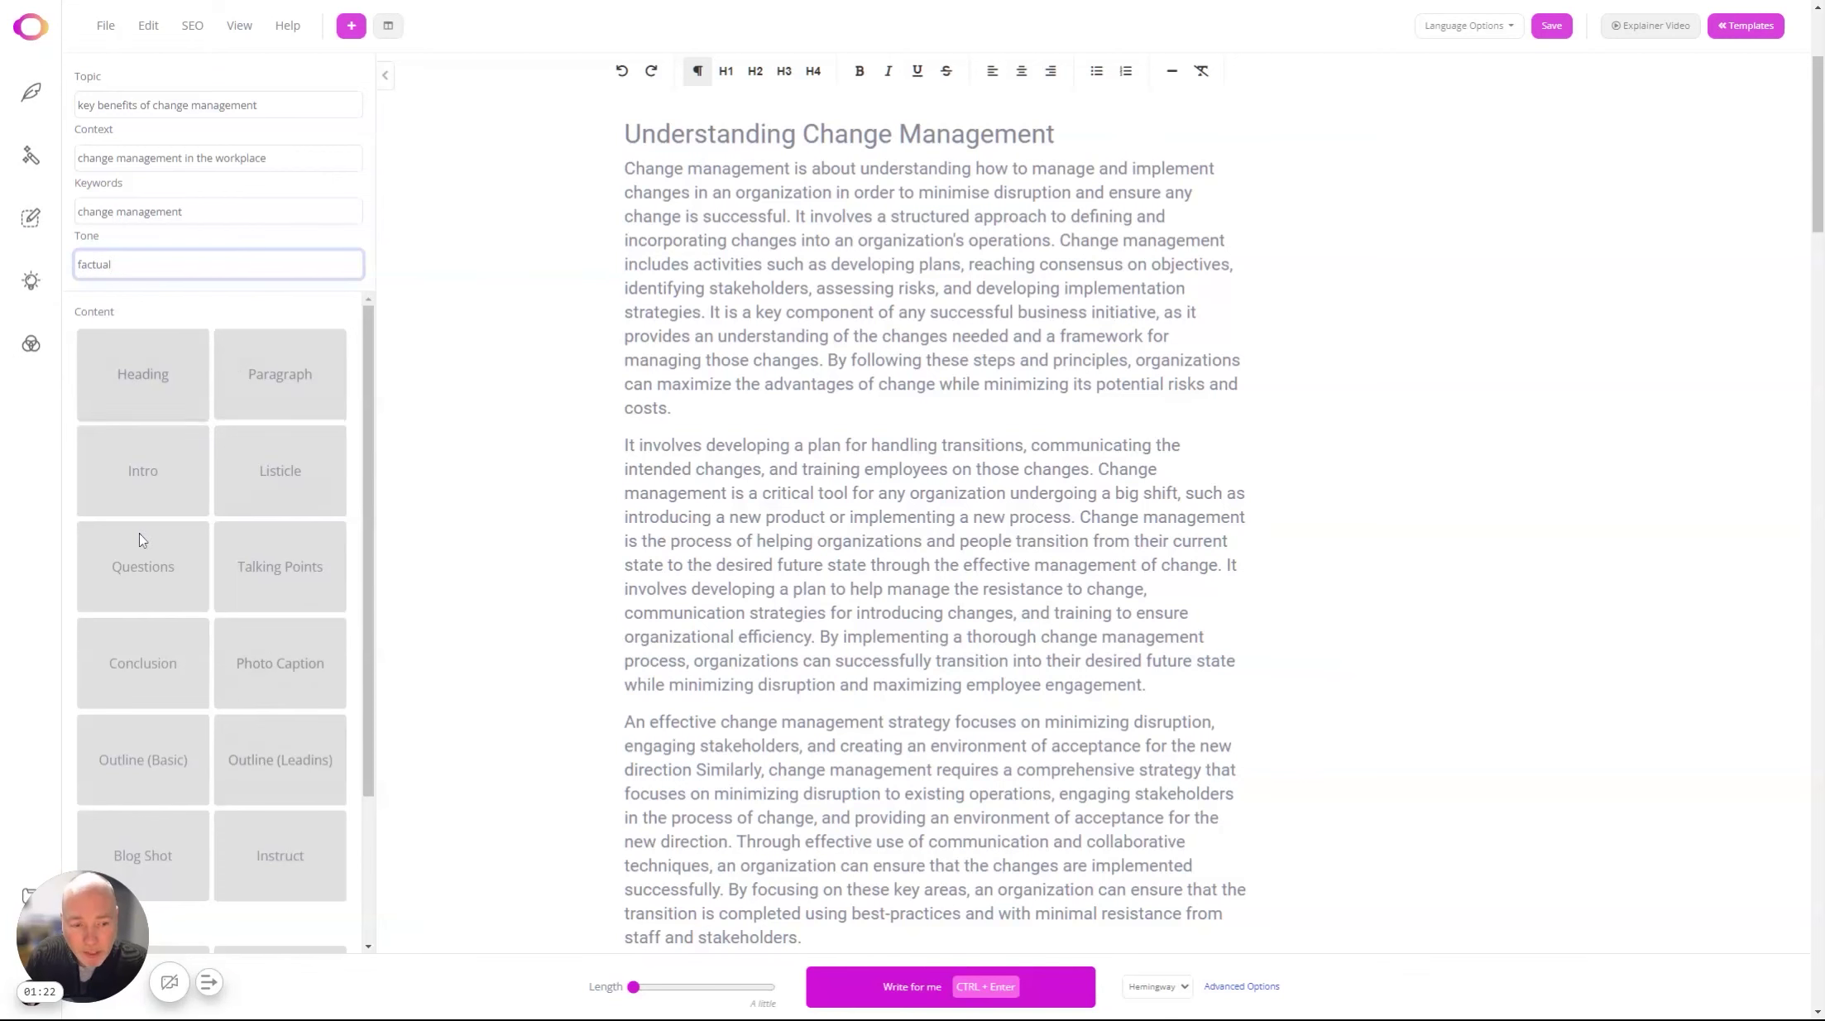
pyautogui.scroll(-4, 496, 513)
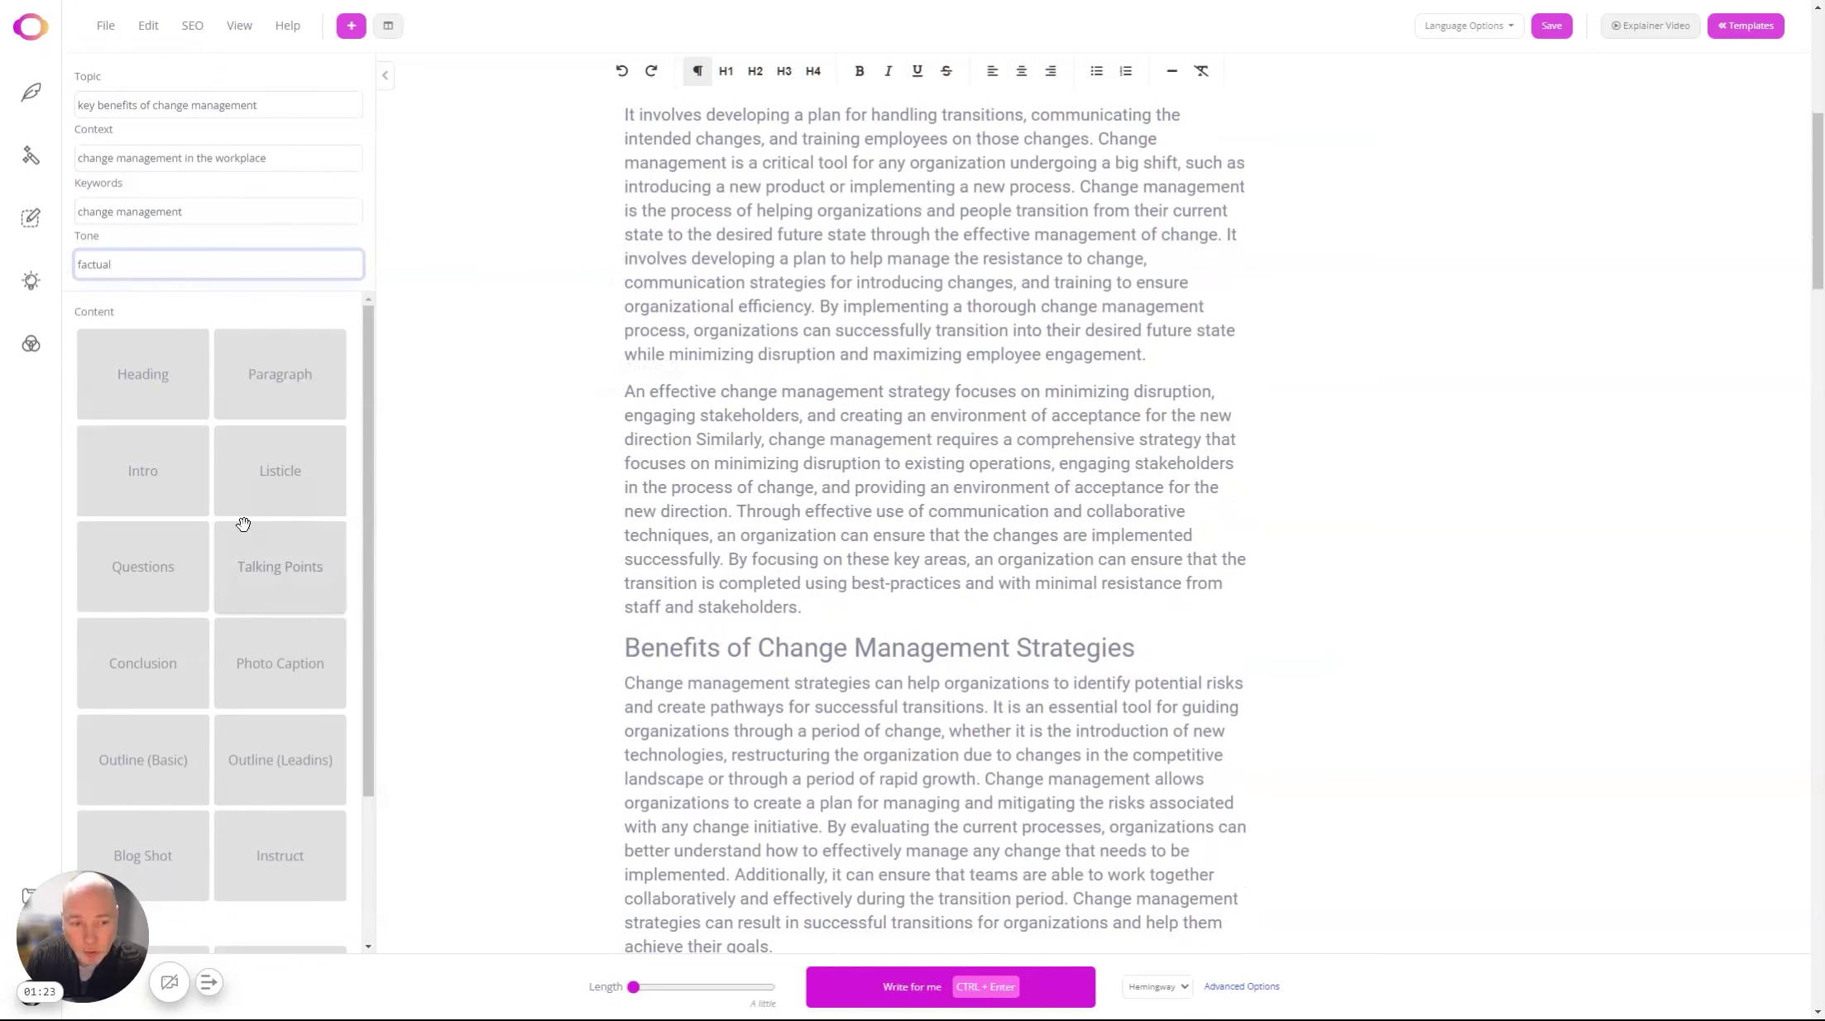
pyautogui.moveTo(260, 465); pyautogui.dragTo(737, 628)
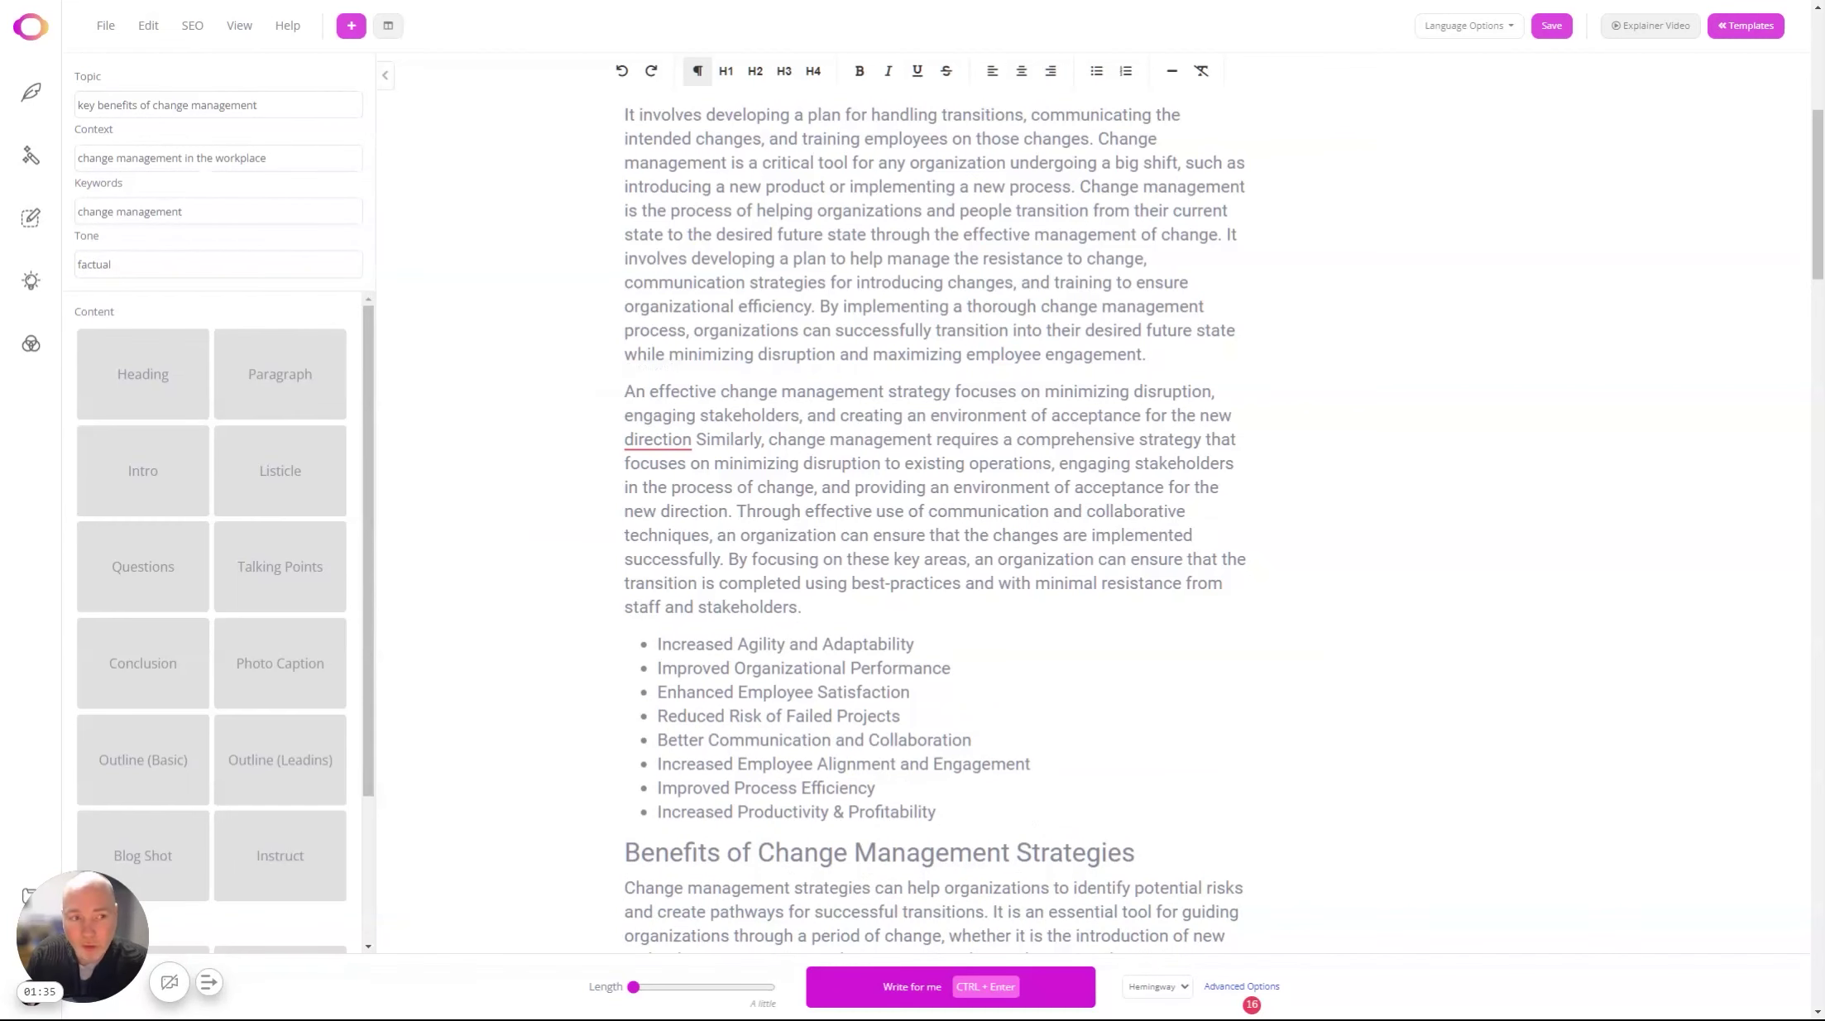
pyautogui.scroll(-3, 432, 163)
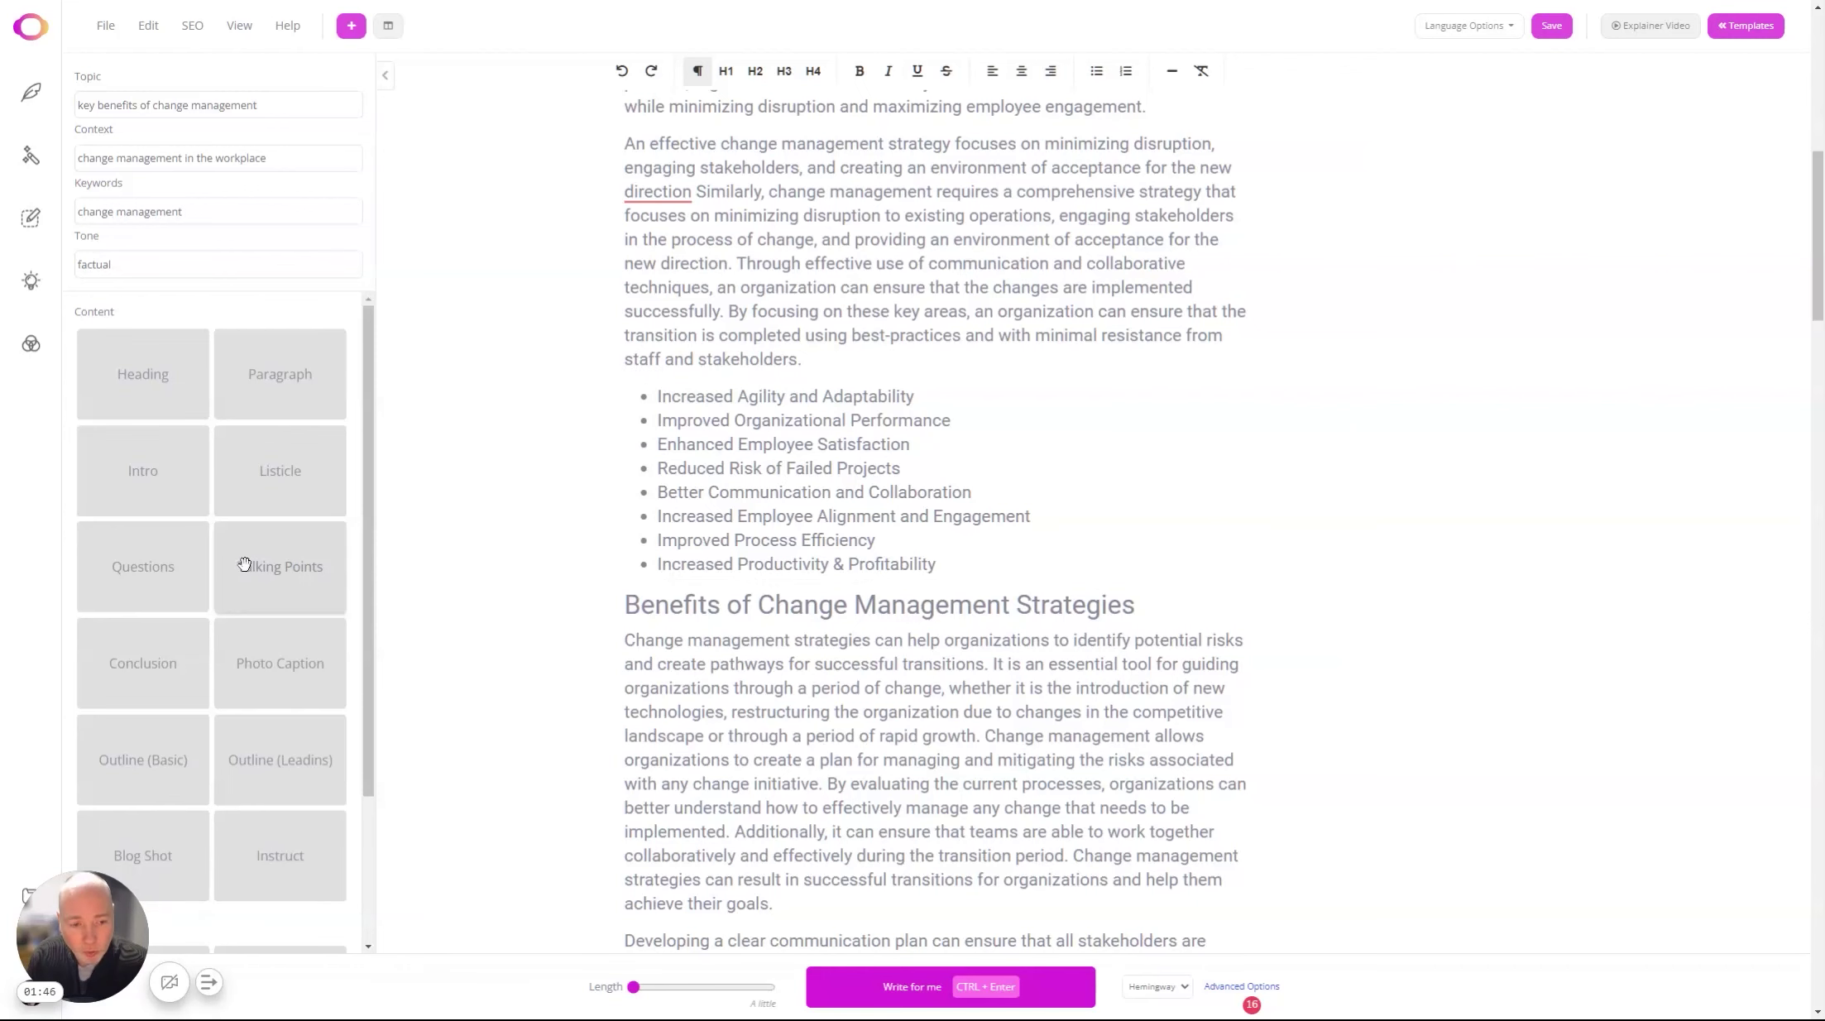
# Insert three numbered talking points after the benefits list, above the Benefits heading.
pyautogui.moveTo(245, 564); pyautogui.dragTo(757, 592)
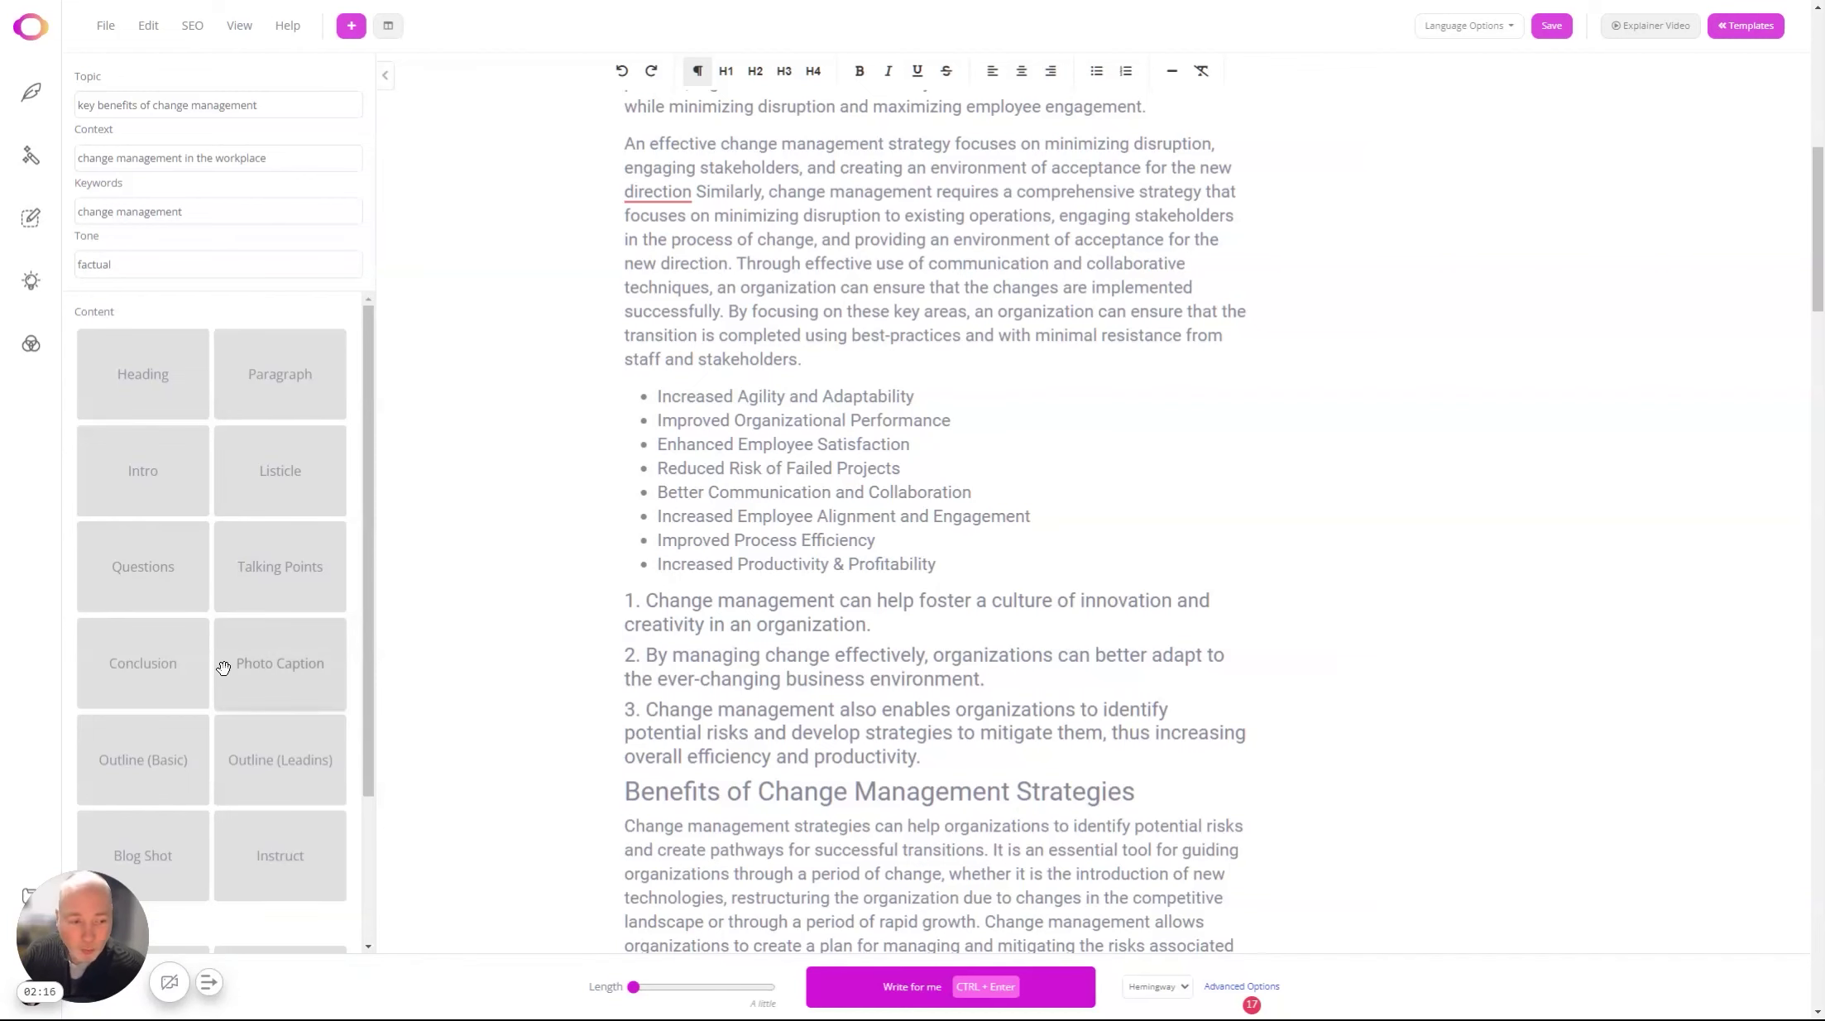
pyautogui.scroll(-3, 261, 704)
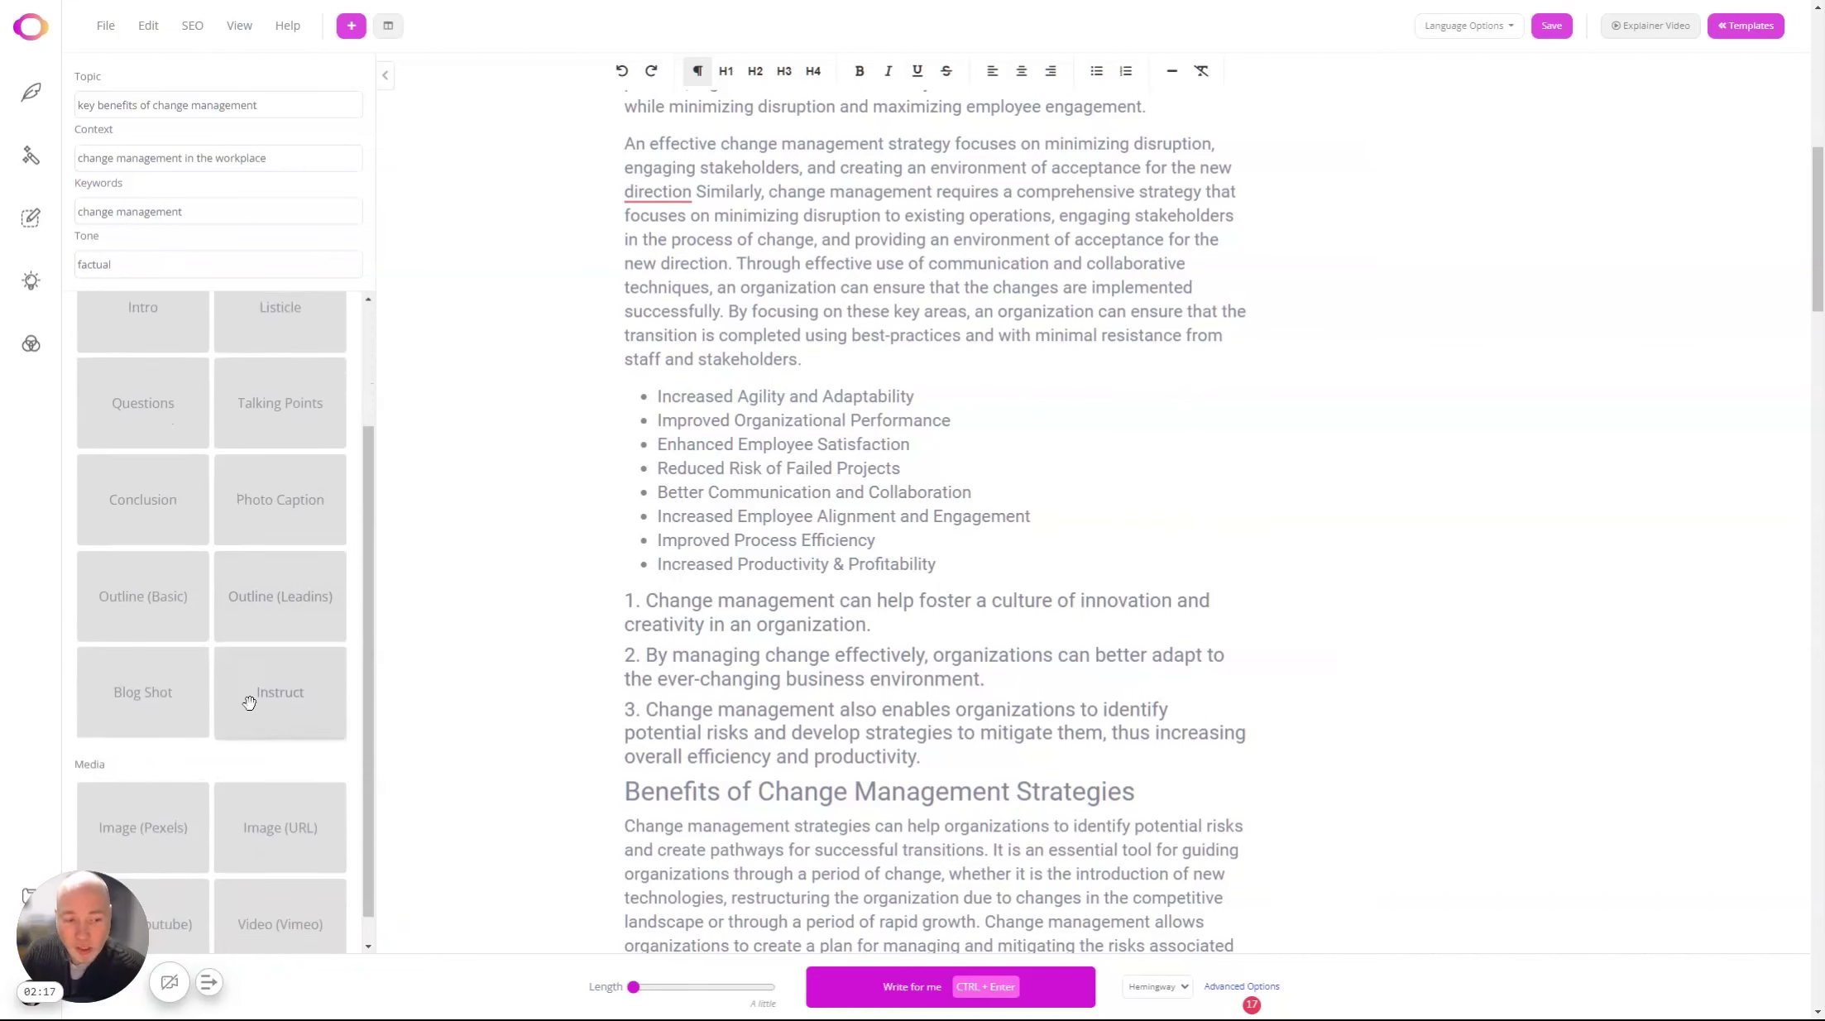
pyautogui.scroll(3, 306, 732)
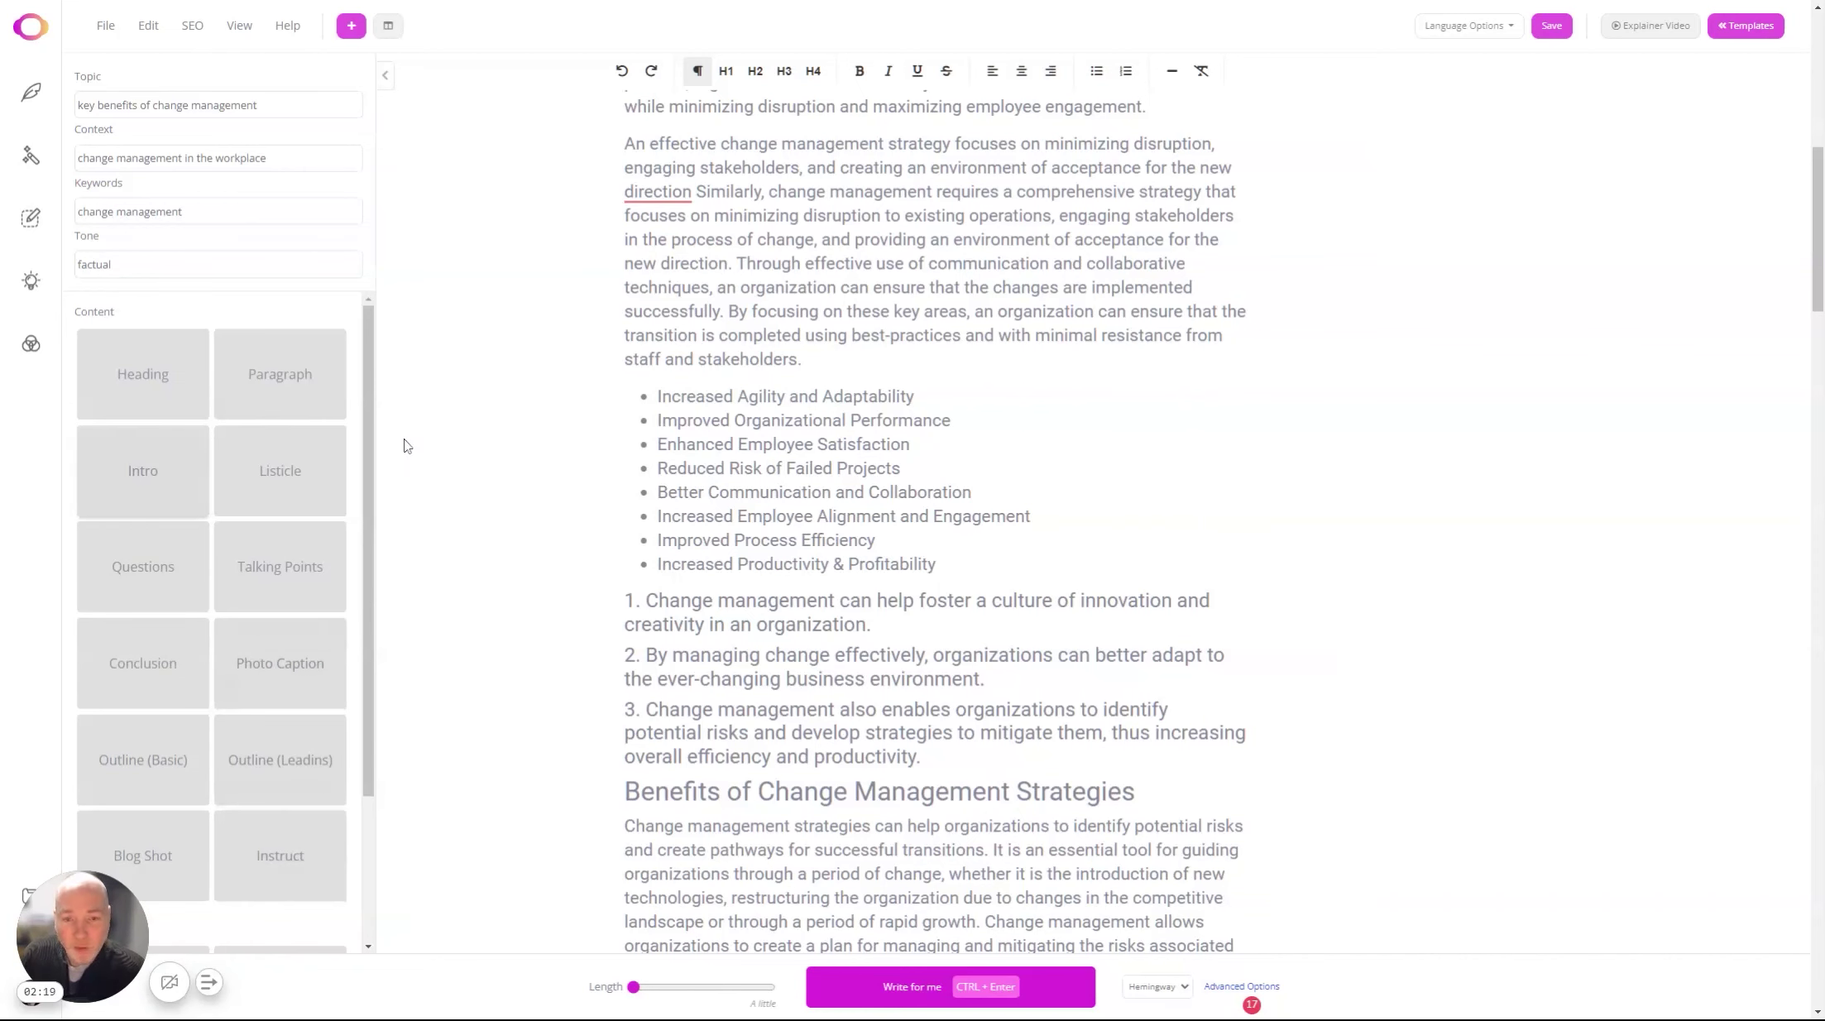
pyautogui.scroll(10, 935, 530)
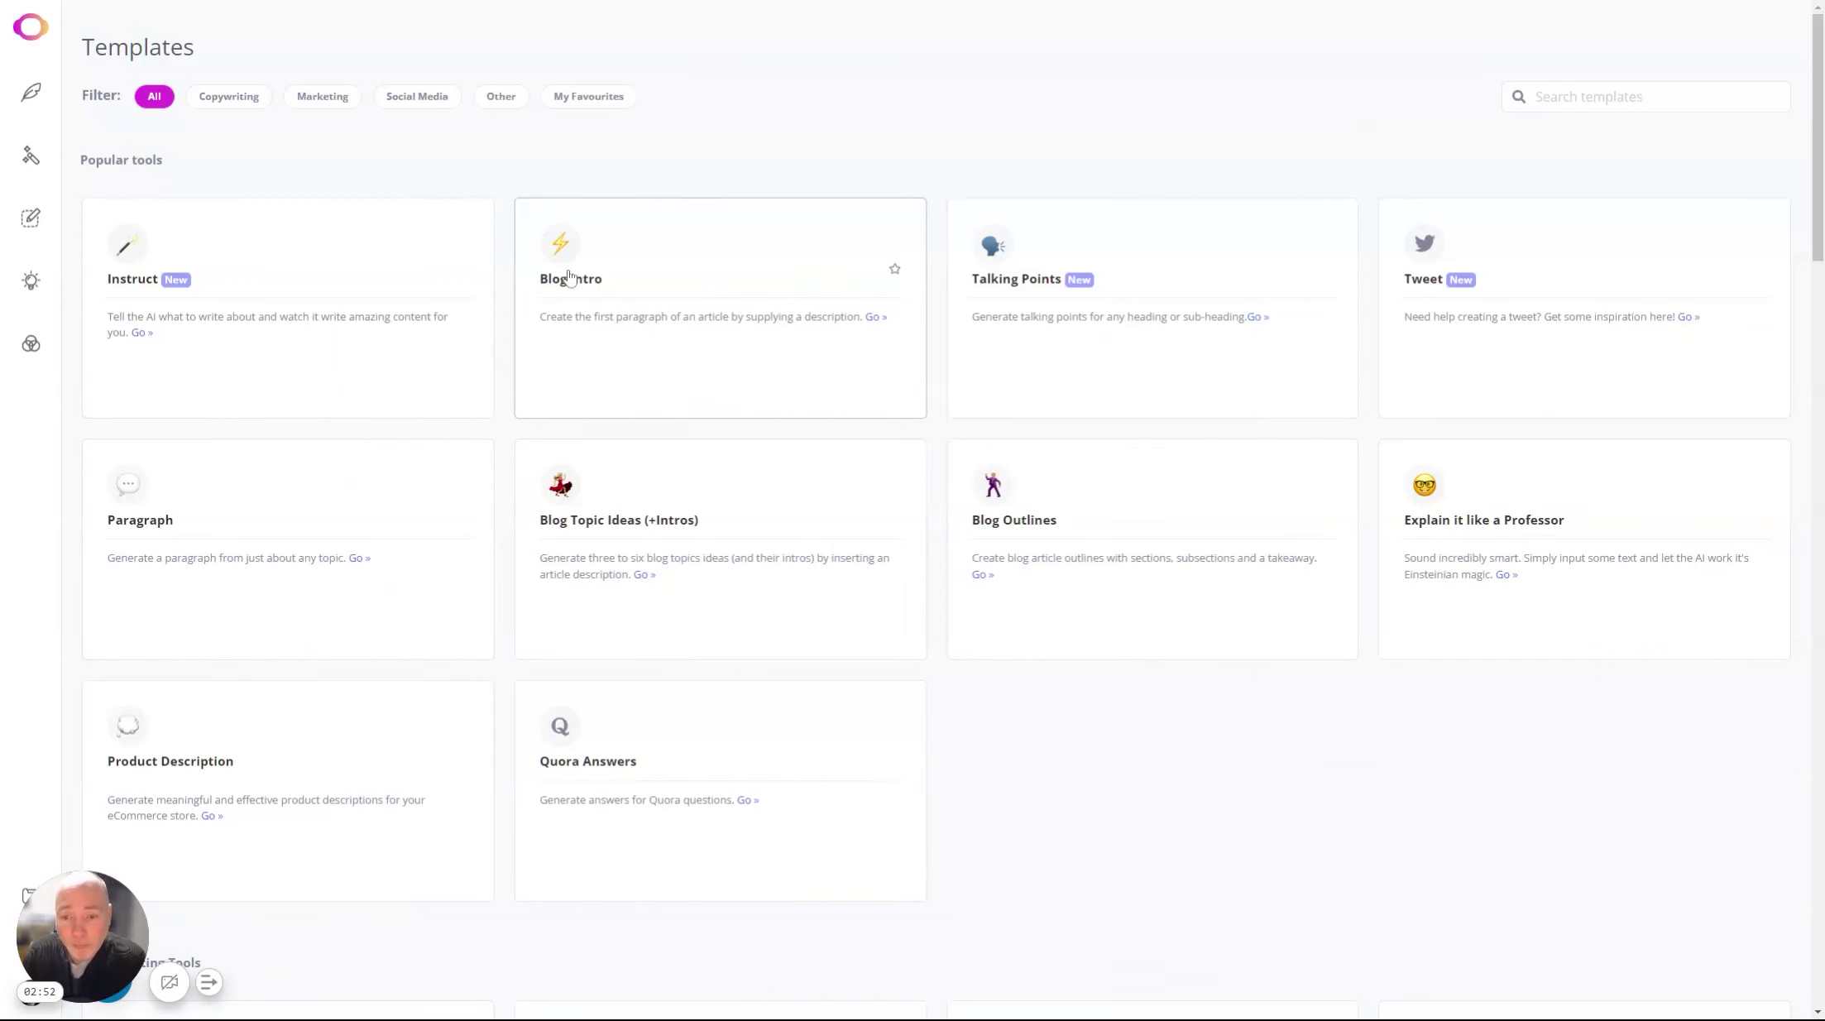
pyautogui.scroll(-1, 419, 293)
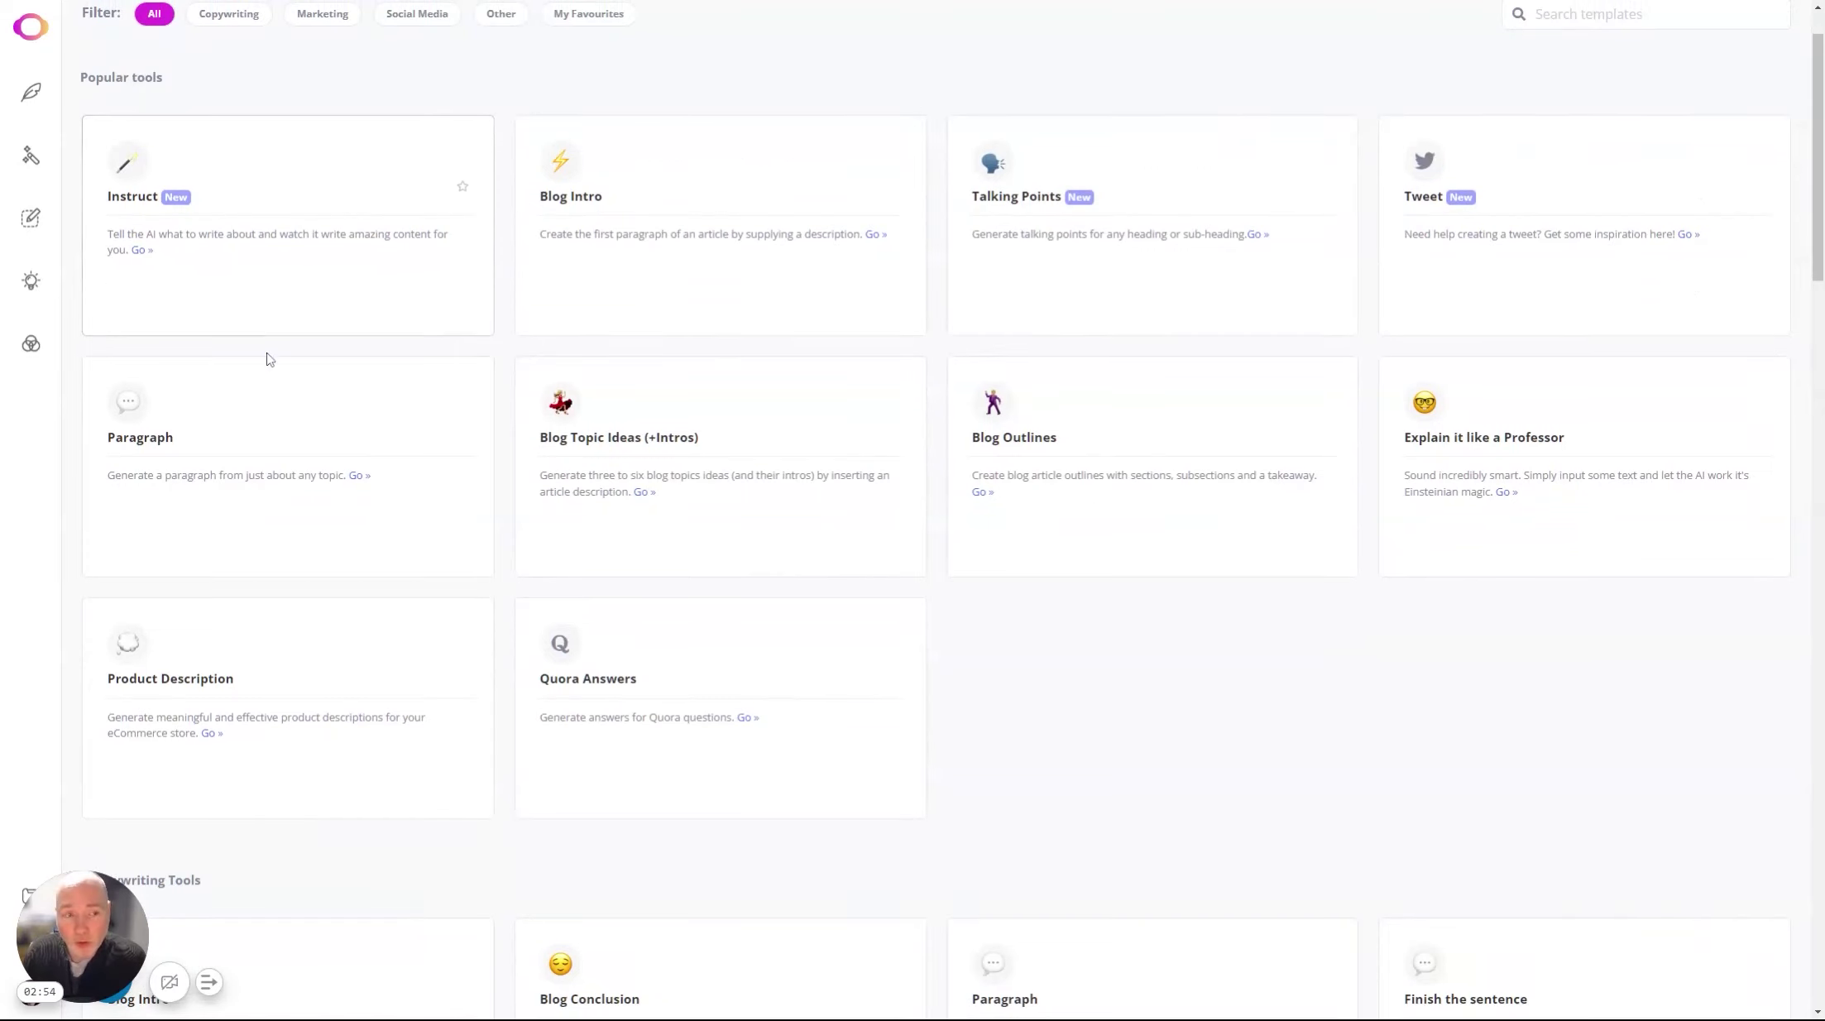
pyautogui.scroll(-1, 1068, 469)
pyautogui.scroll(2, 1059, 470)
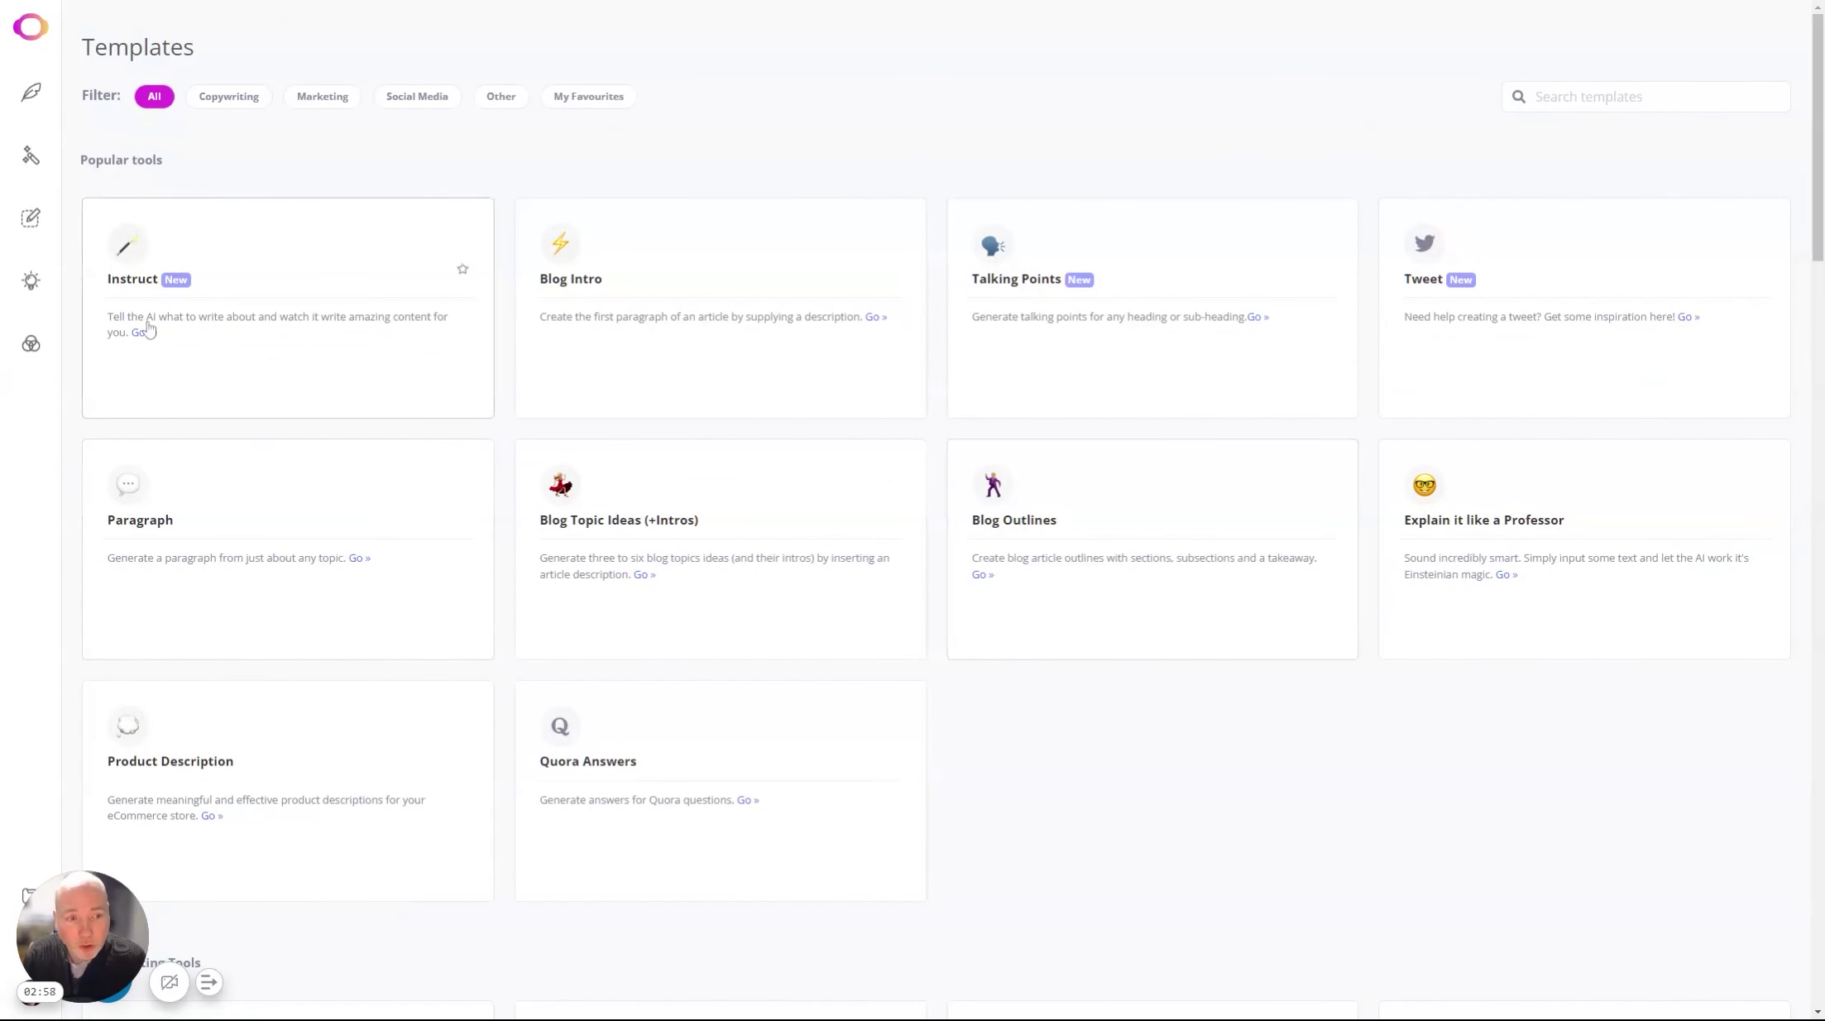
pyautogui.scroll(-2, 207, 397)
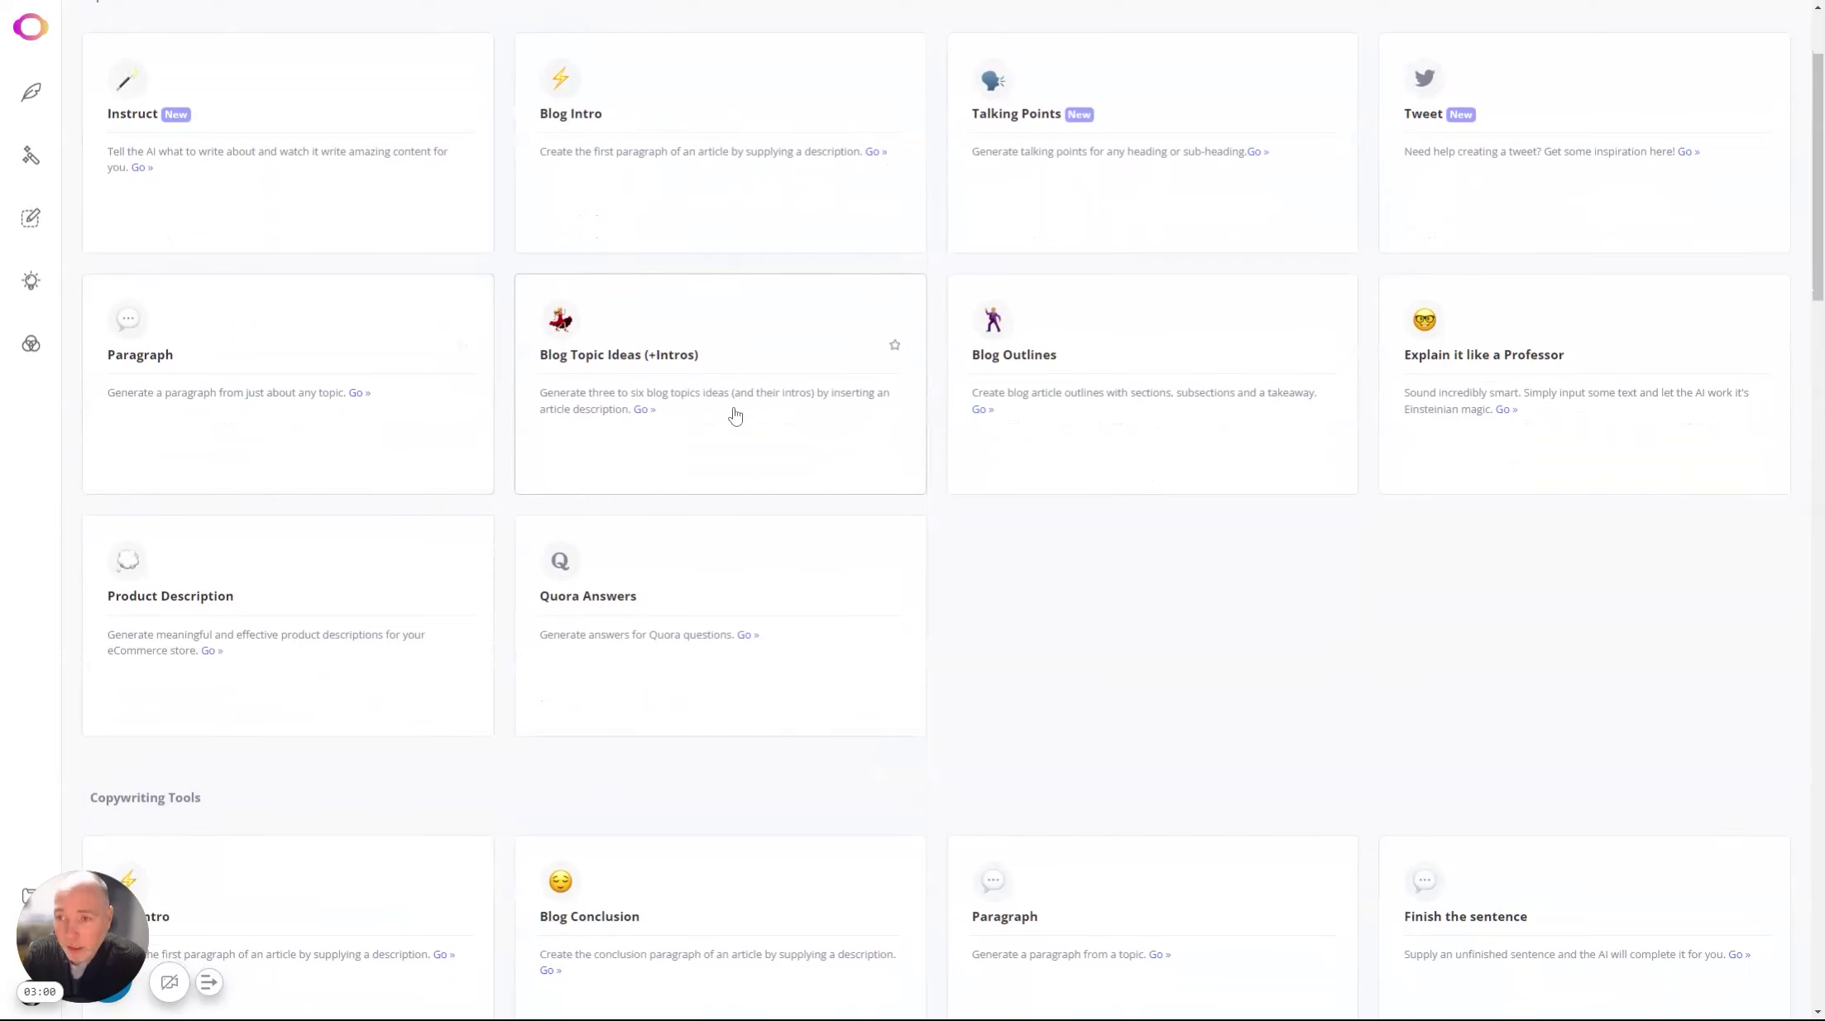
pyautogui.scroll(-5, 823, 442)
pyautogui.scroll(-5, 794, 443)
pyautogui.scroll(-1, 723, 370)
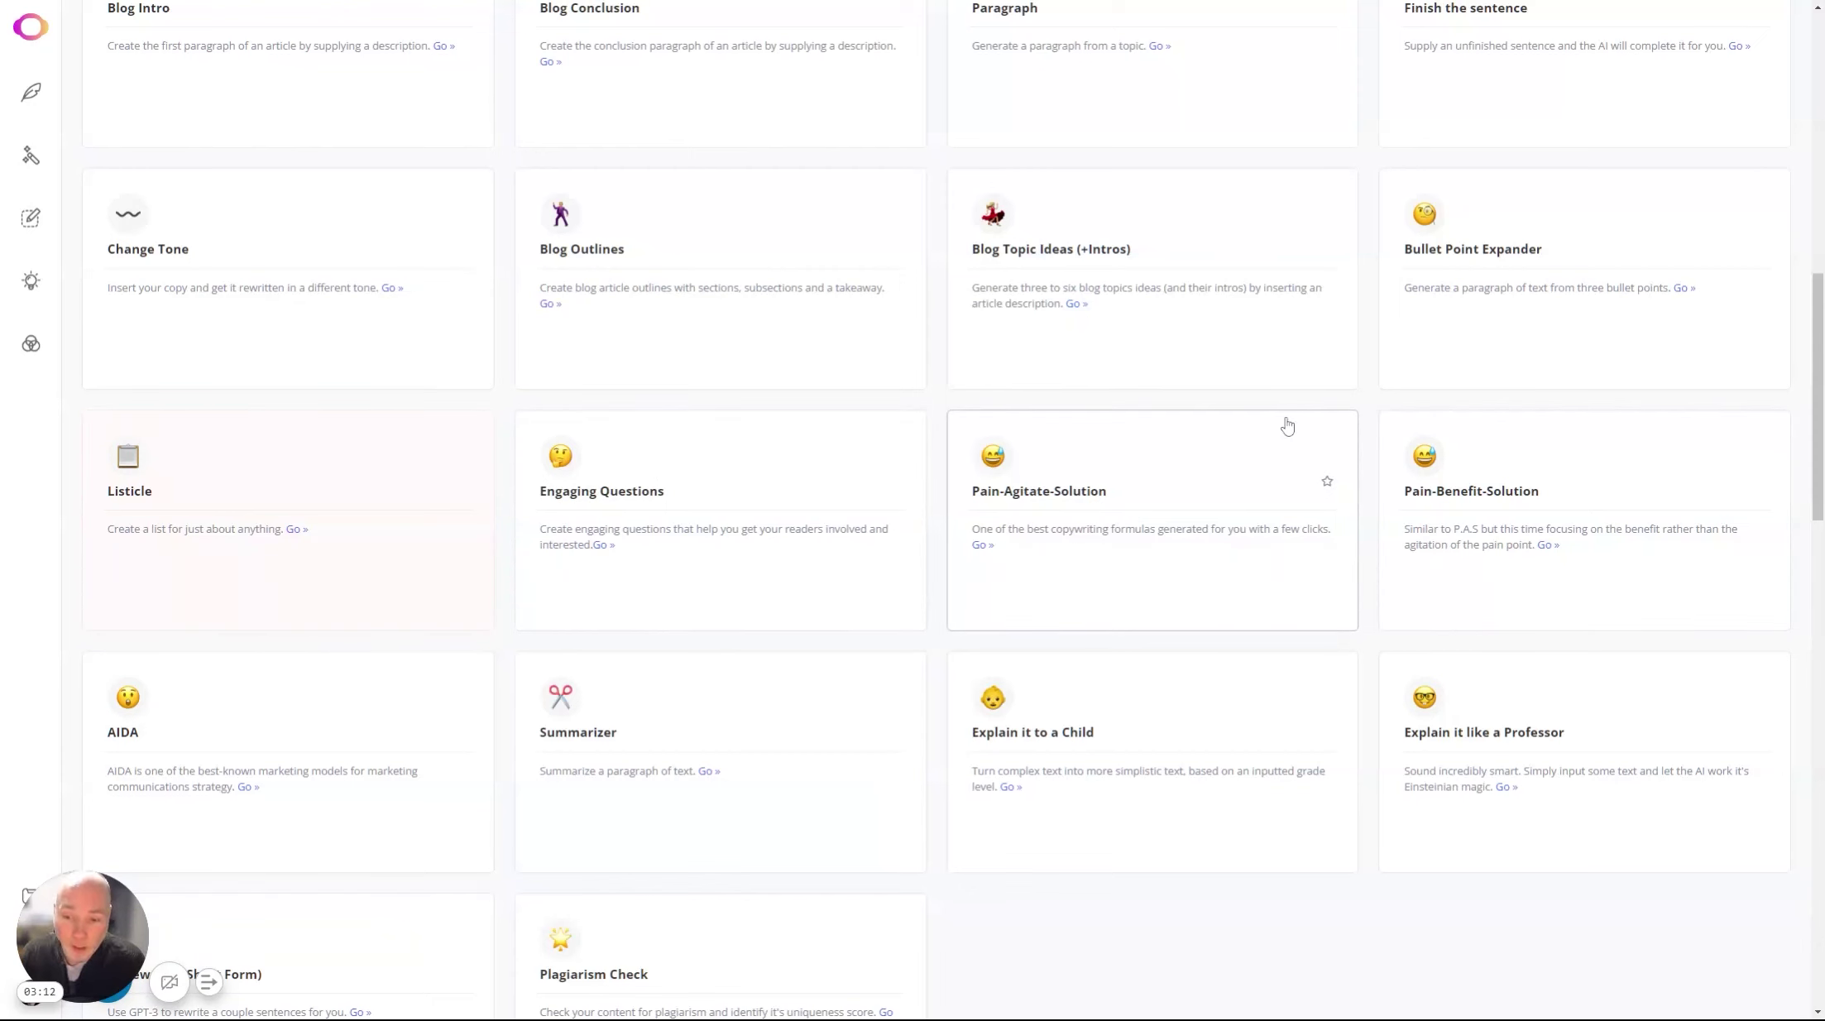
pyautogui.scroll(-10, 1288, 426)
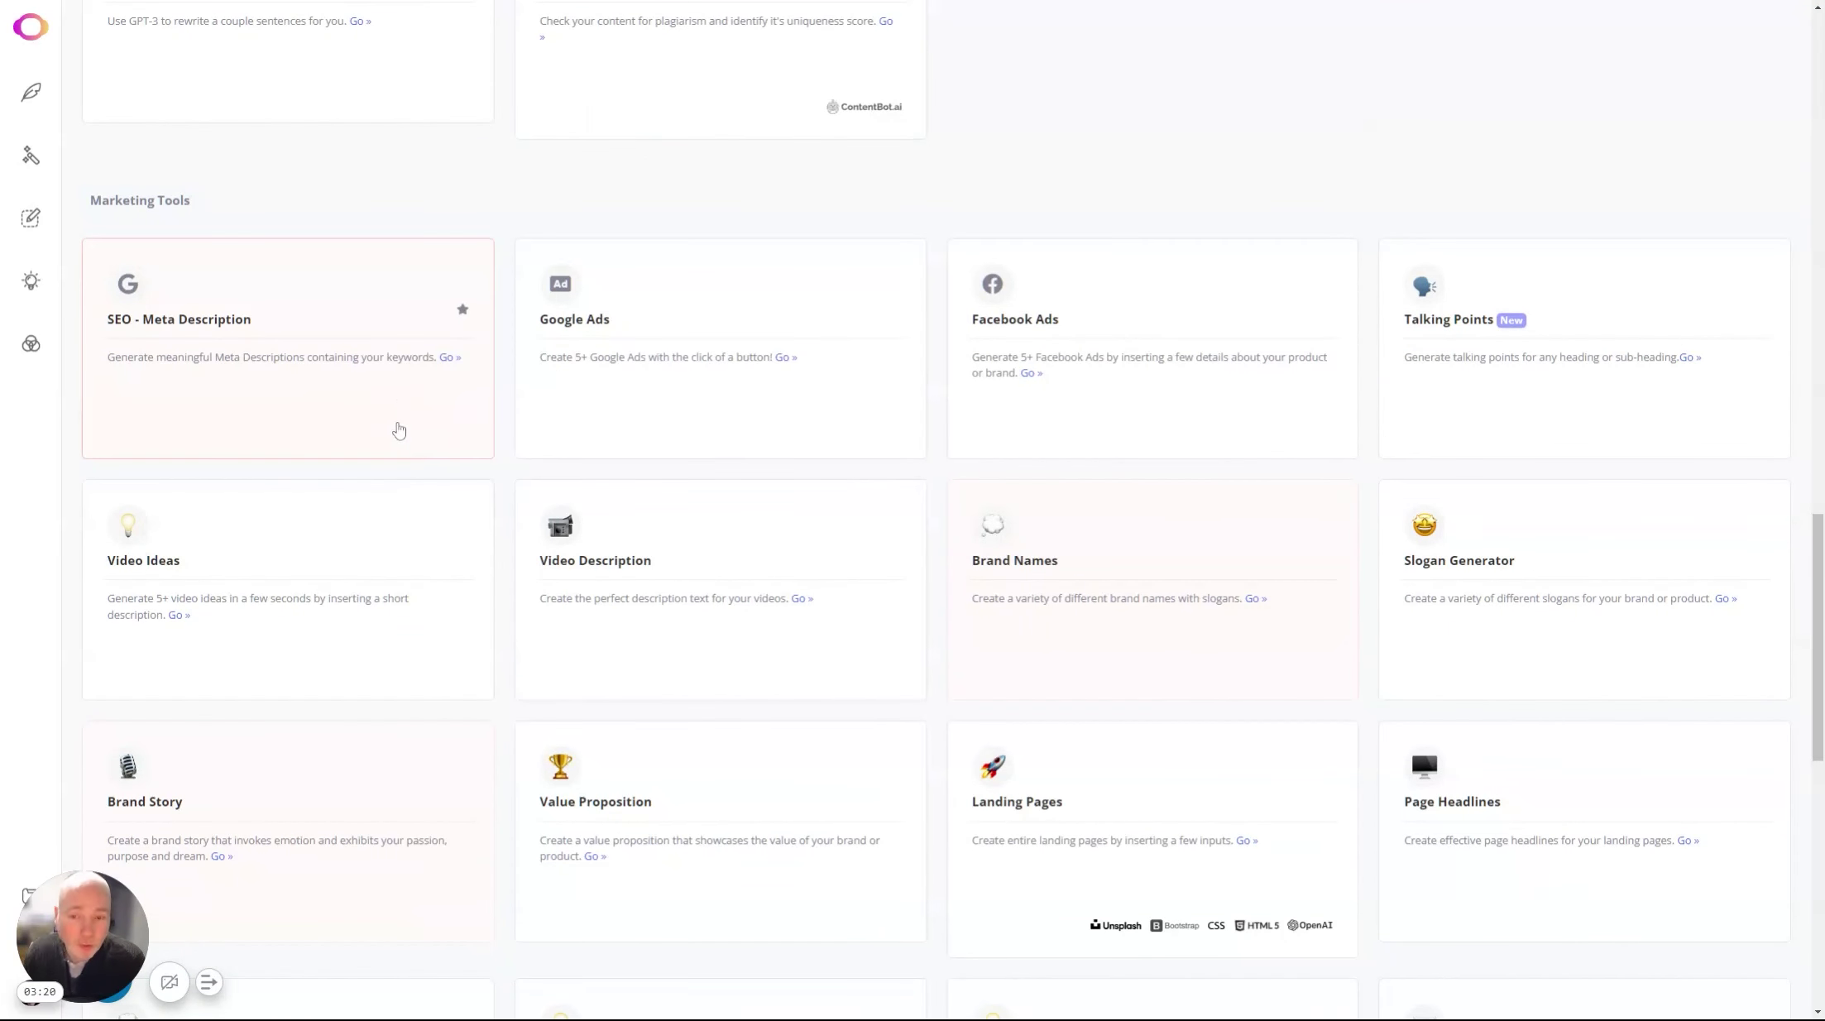
pyautogui.scroll(-3, 337, 443)
pyautogui.scroll(-5, 672, 639)
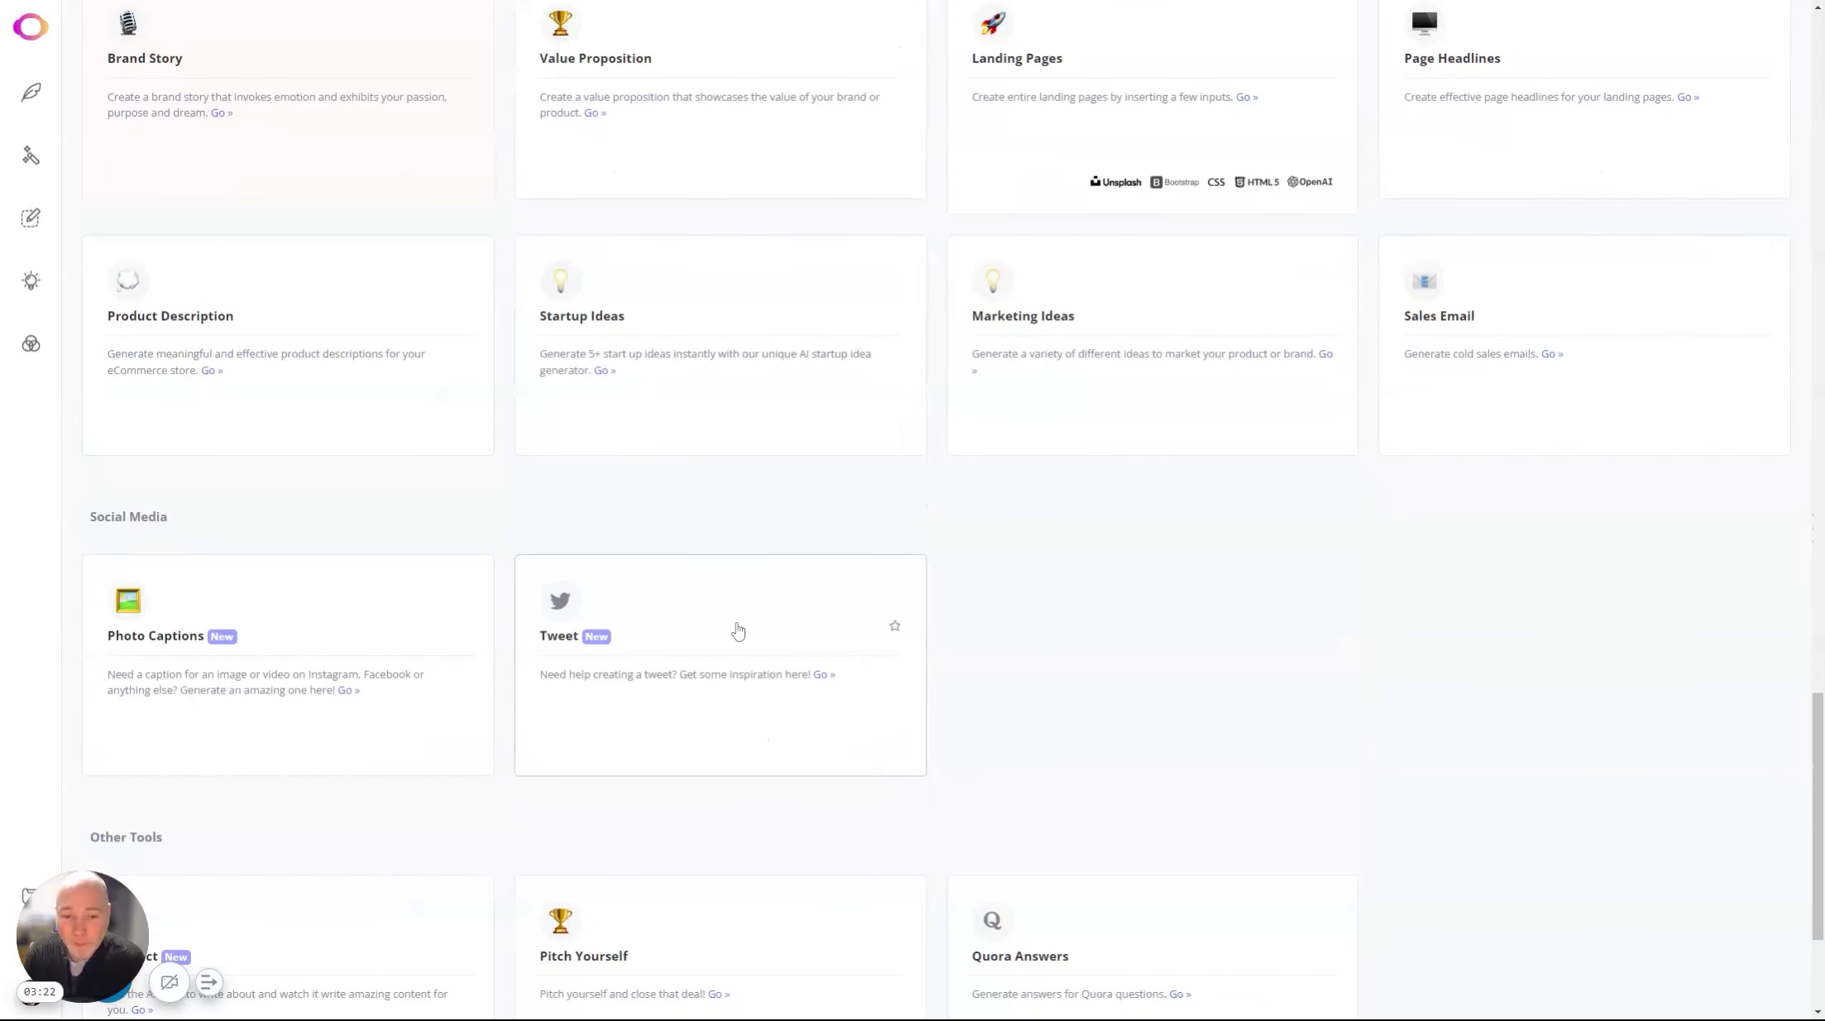
pyautogui.scroll(7, 993, 505)
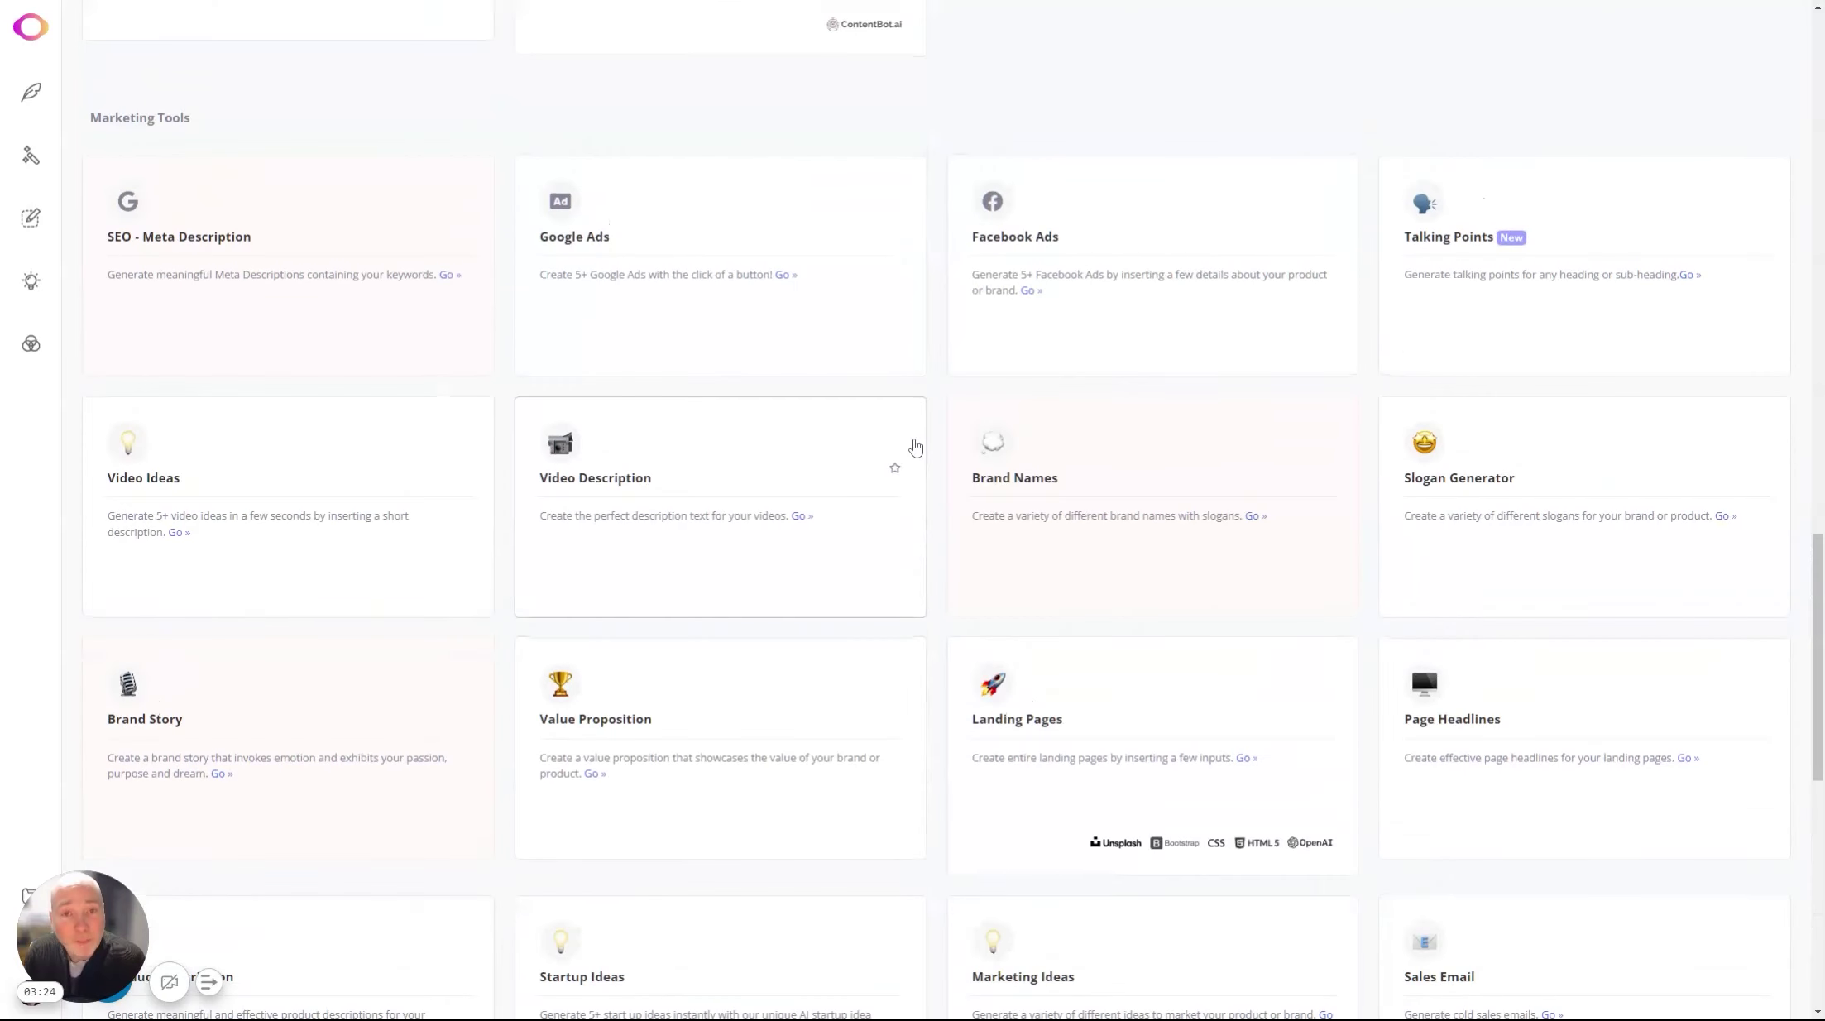